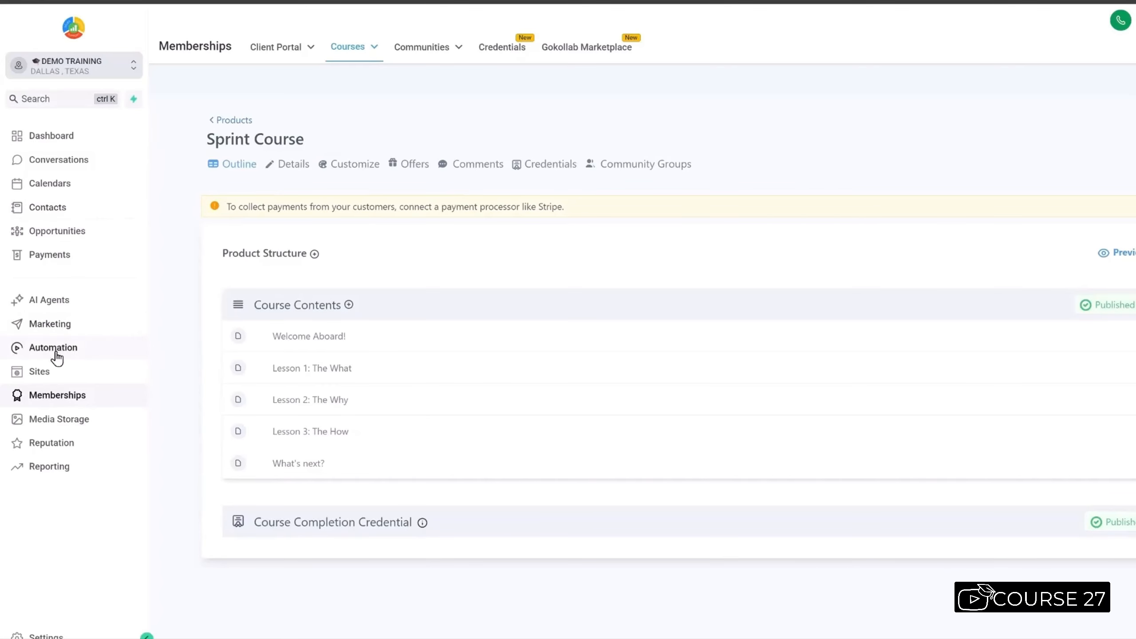
Step: Open the Sprint Course product in Memberships
click(40, 375)
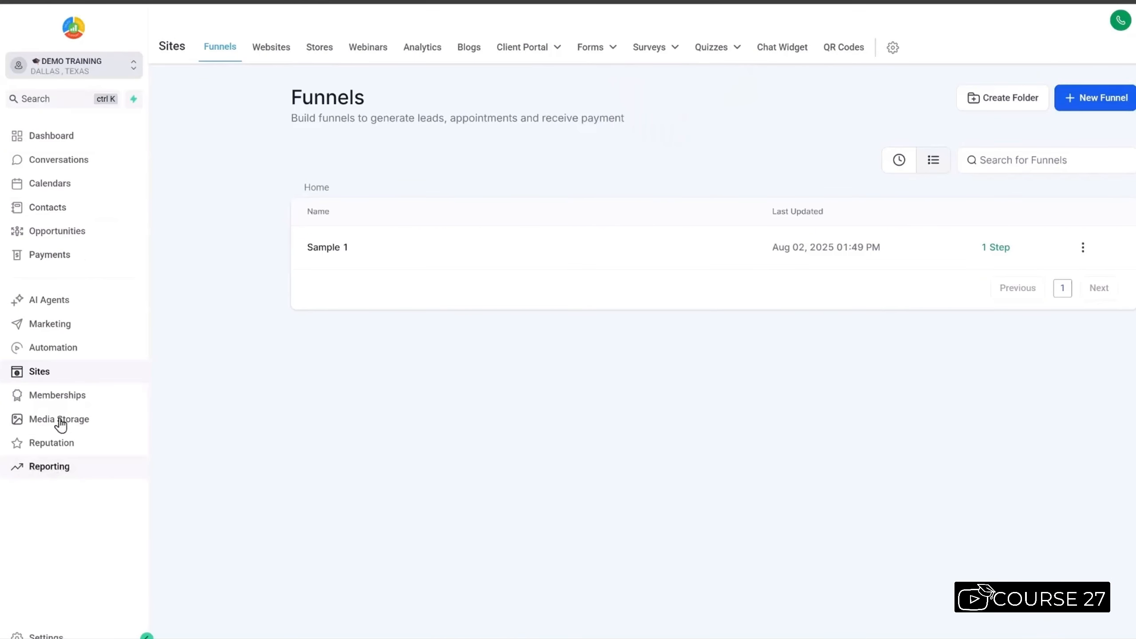
click(61, 396)
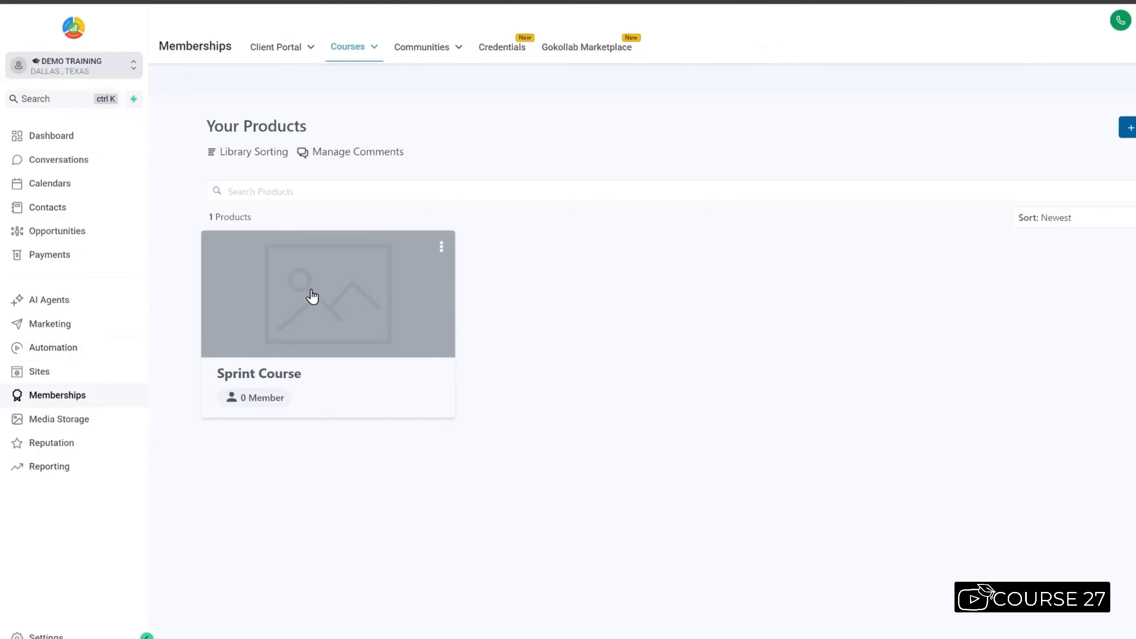
click(321, 339)
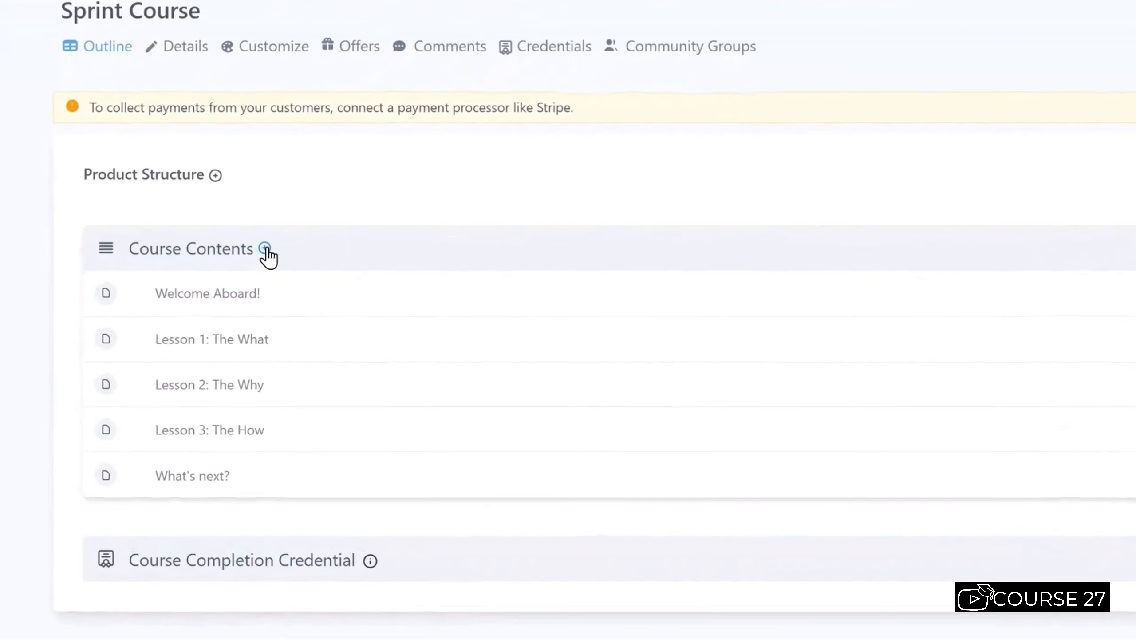
Step: Add a Quiz assessment titled "Exam" to Course Contents and save it
click(266, 249)
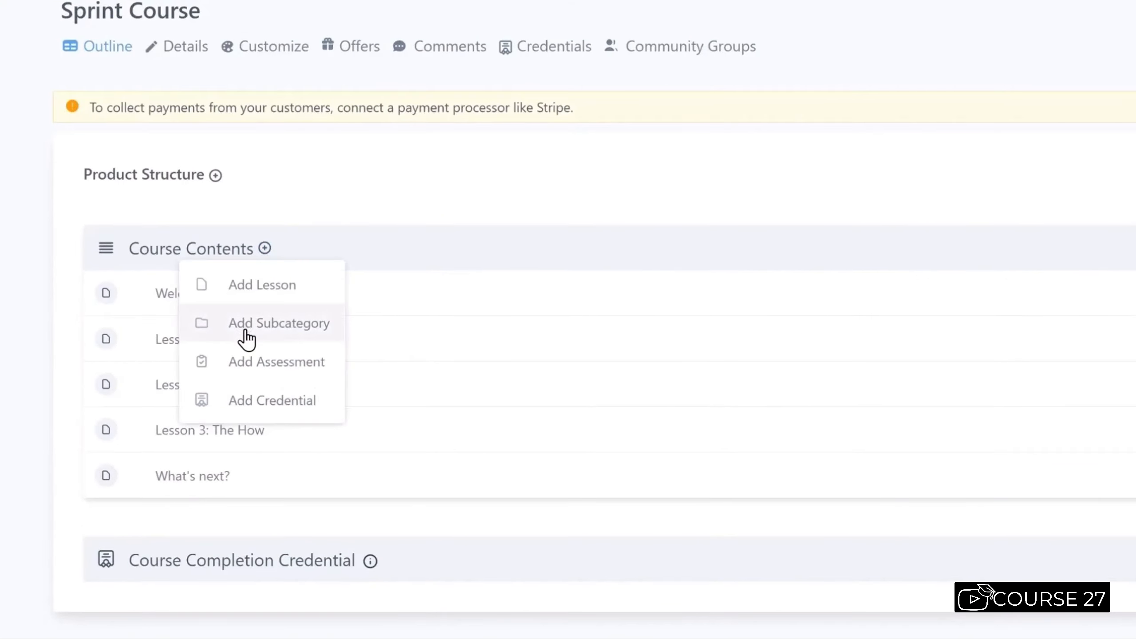
click(269, 362)
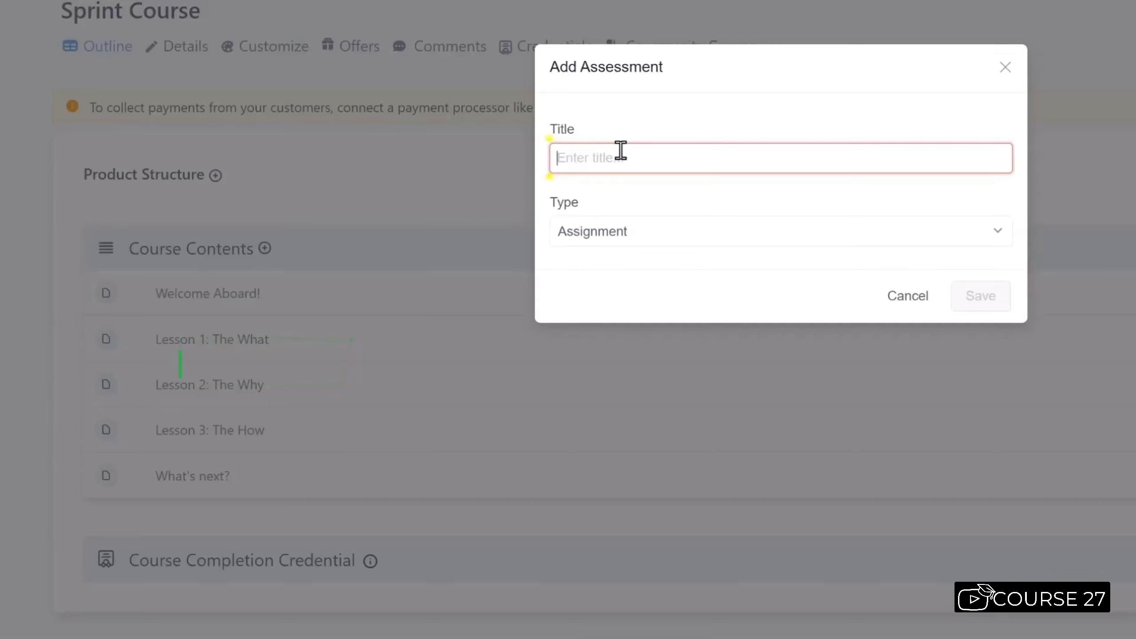
text(Exam)
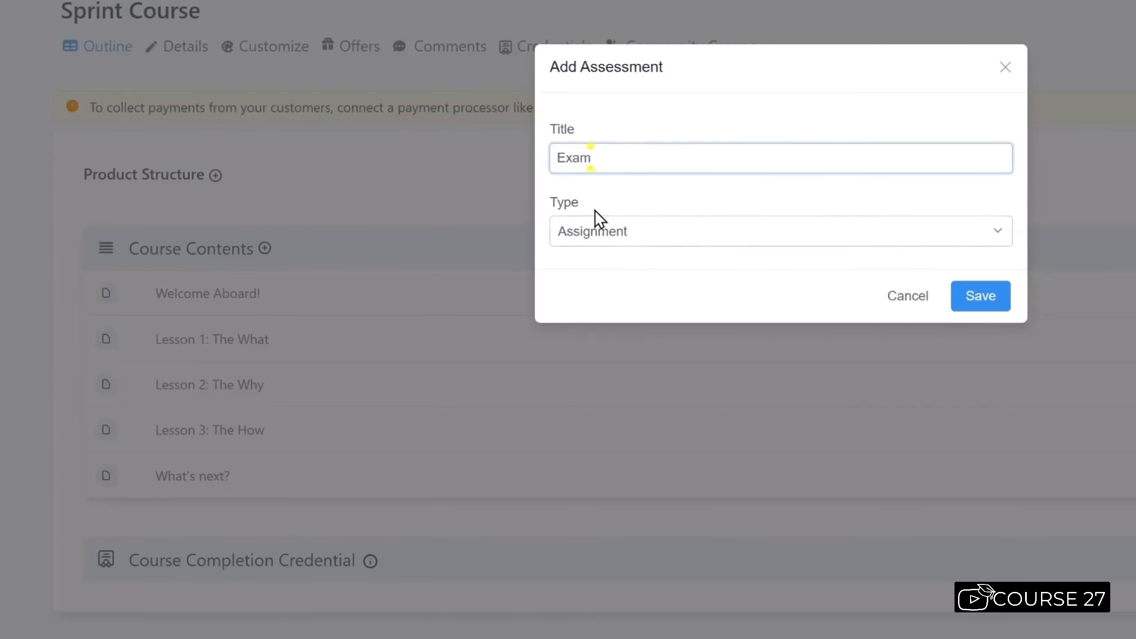
click(626, 231)
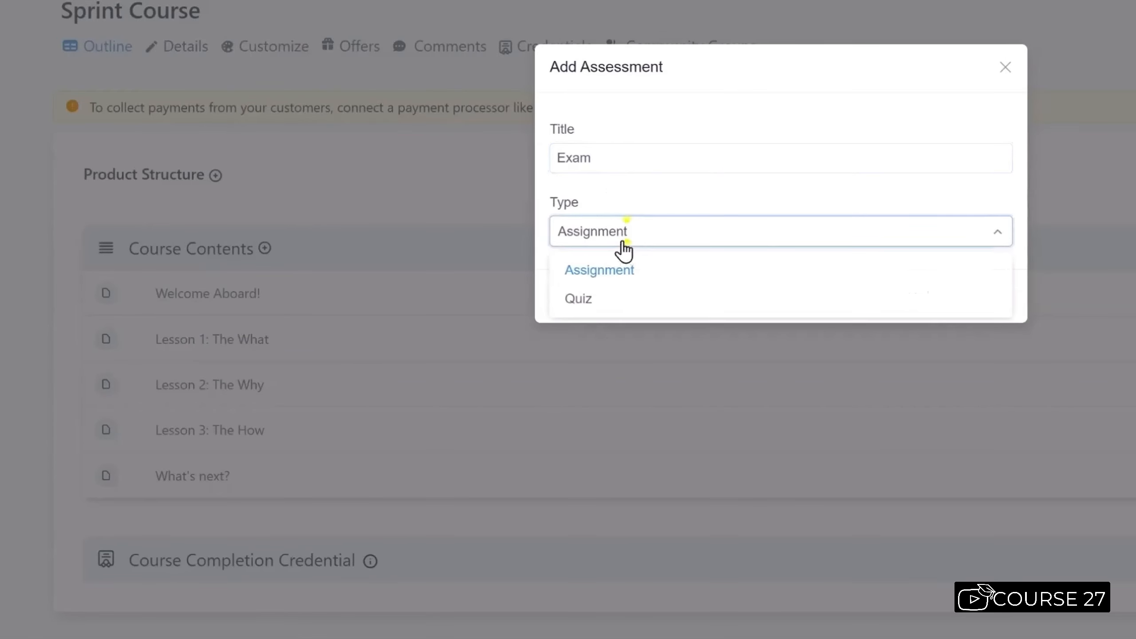
click(579, 301)
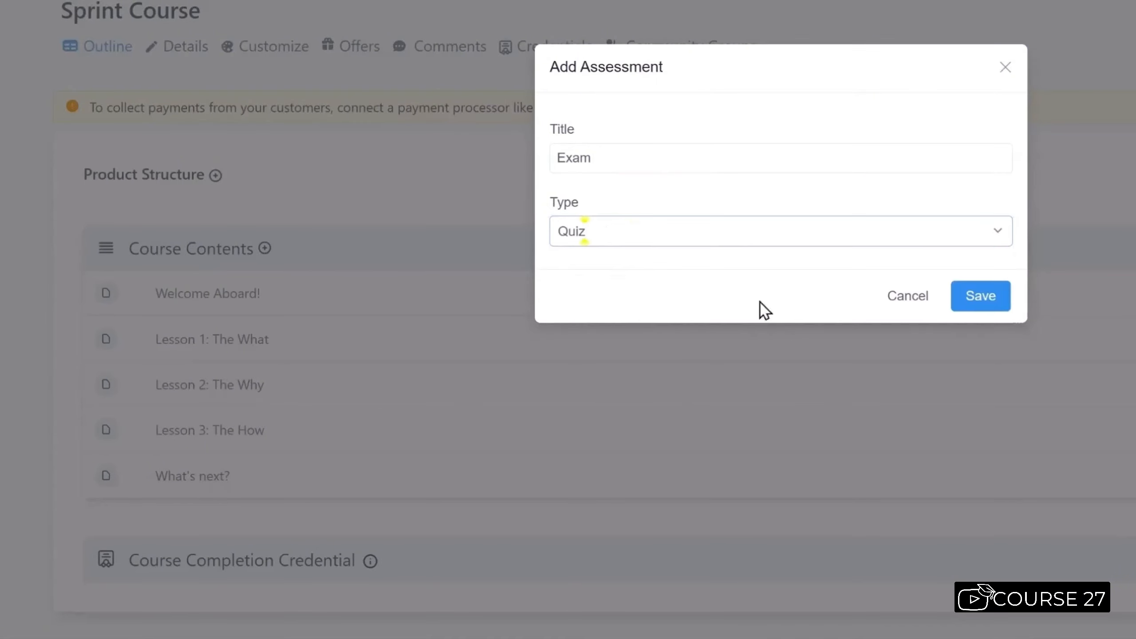
click(977, 299)
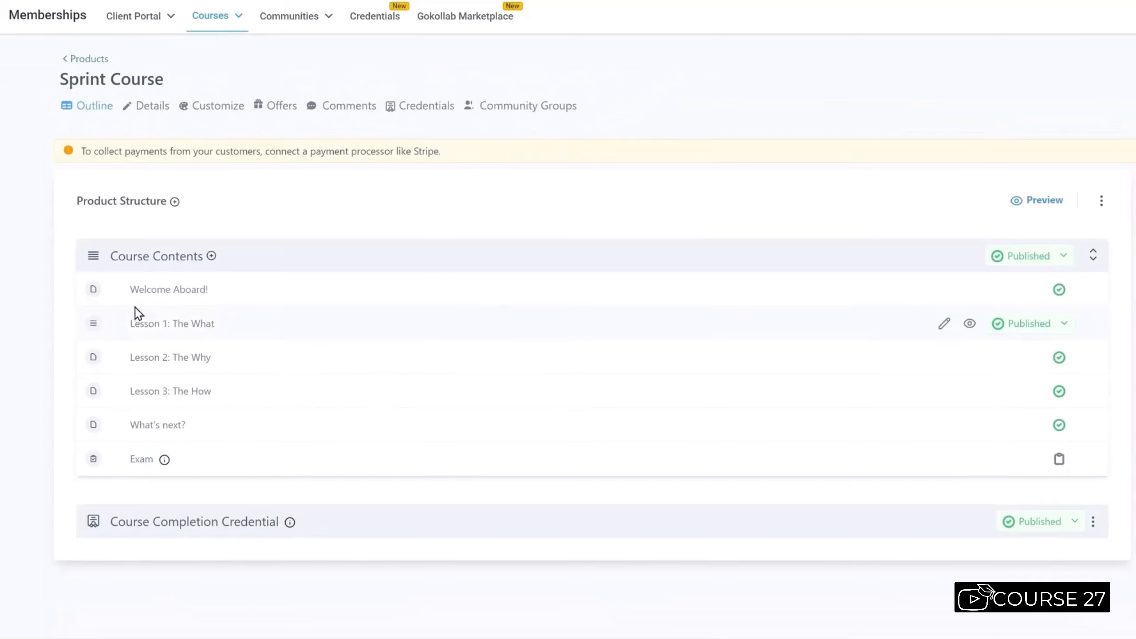
Step: Open the Exam quiz for editing and require a passing grade of 70%
click(141, 461)
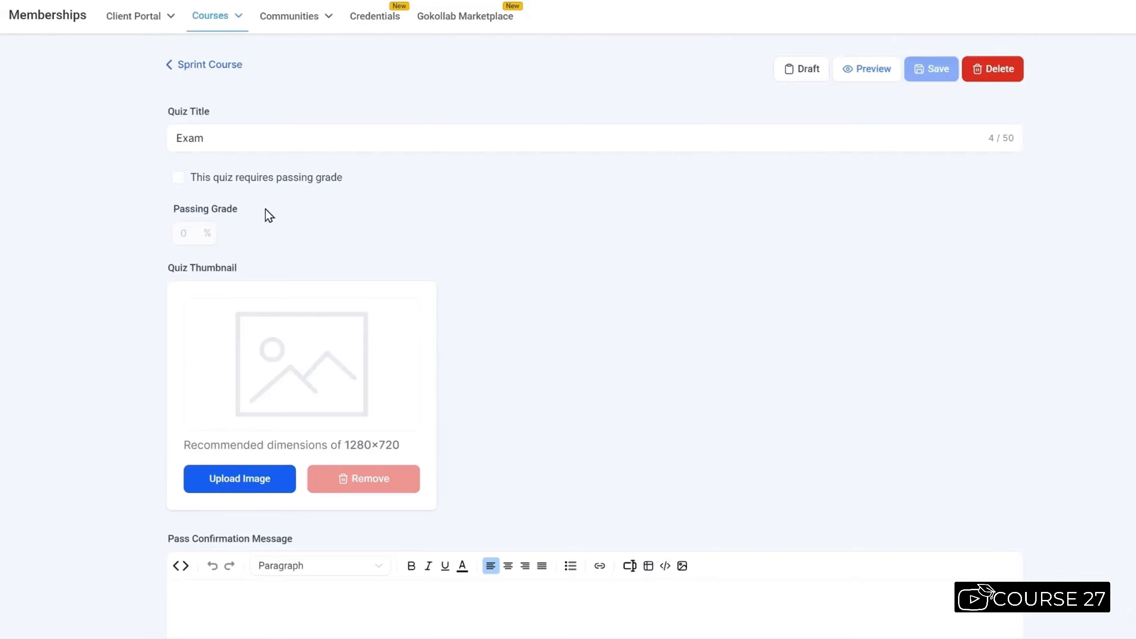
click(216, 139)
click(178, 183)
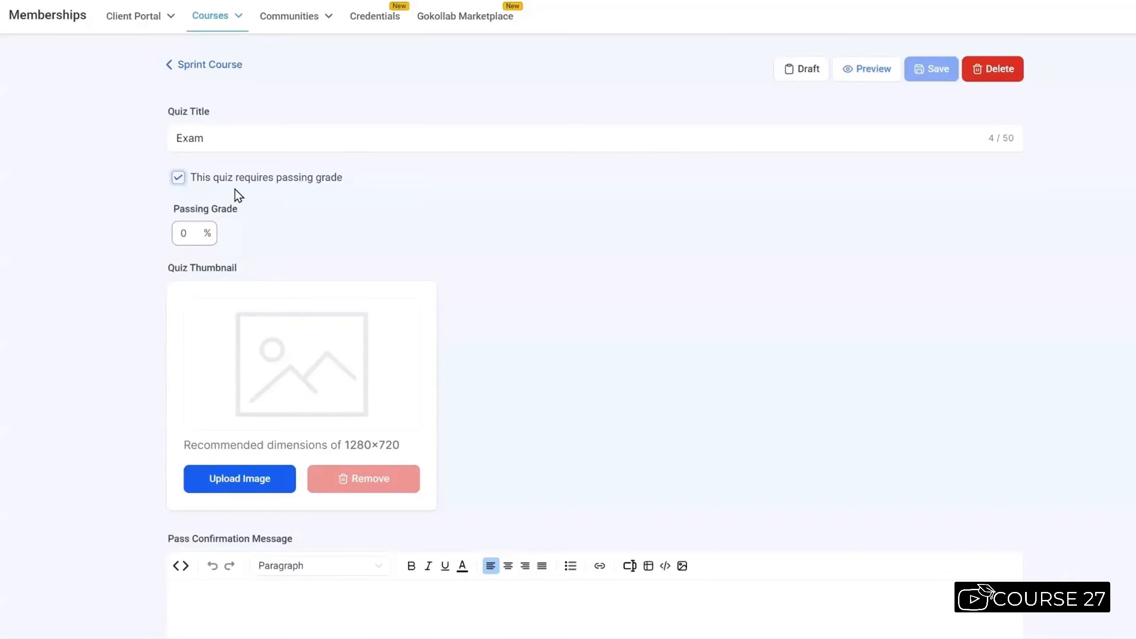
click(183, 233)
text(7)
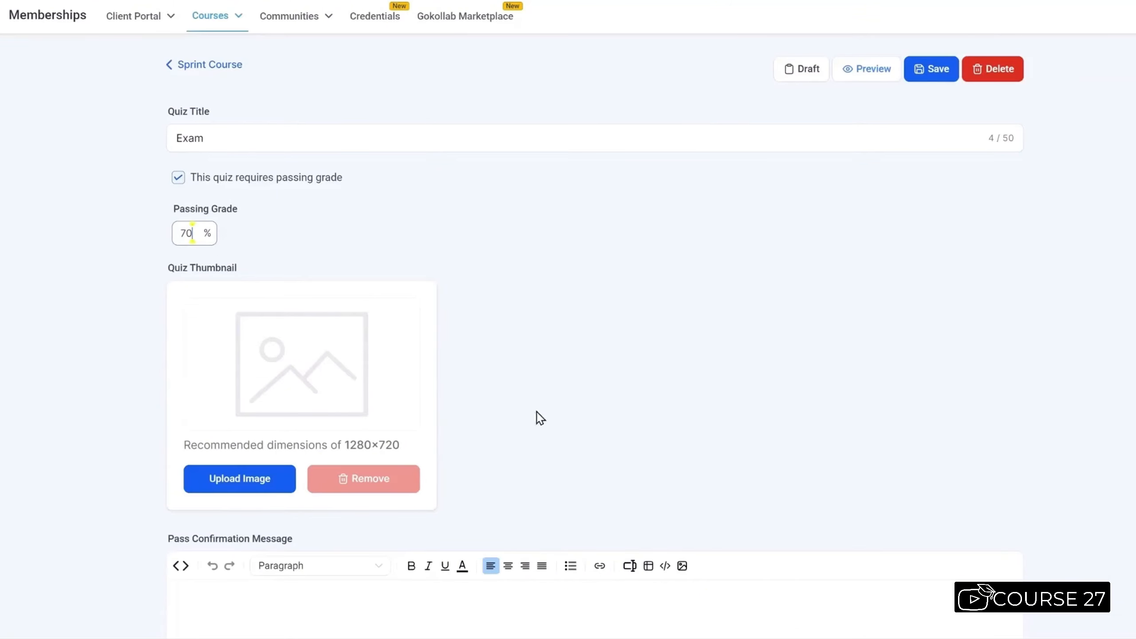
scroll(541, 418, down, 7)
click(186, 227)
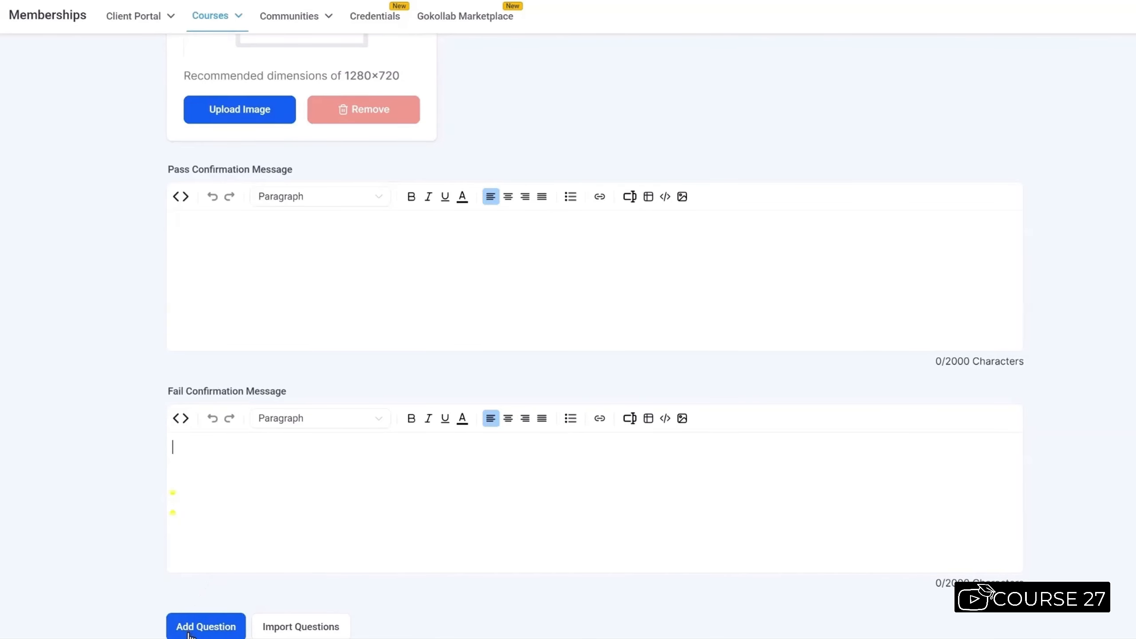
click(189, 631)
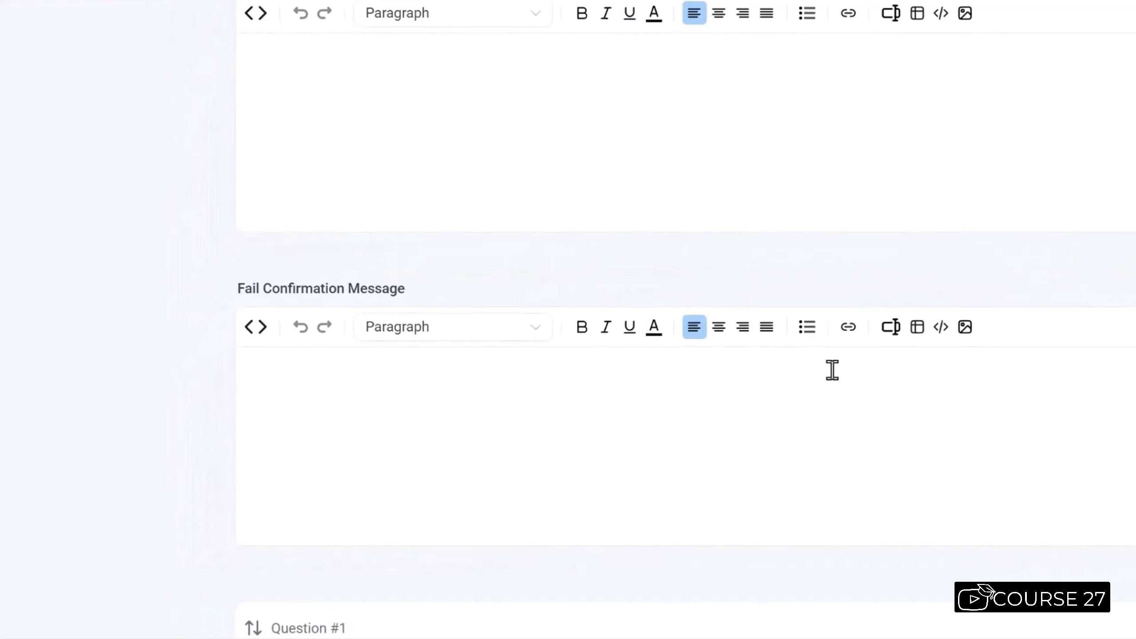
scroll(833, 370, down, 1)
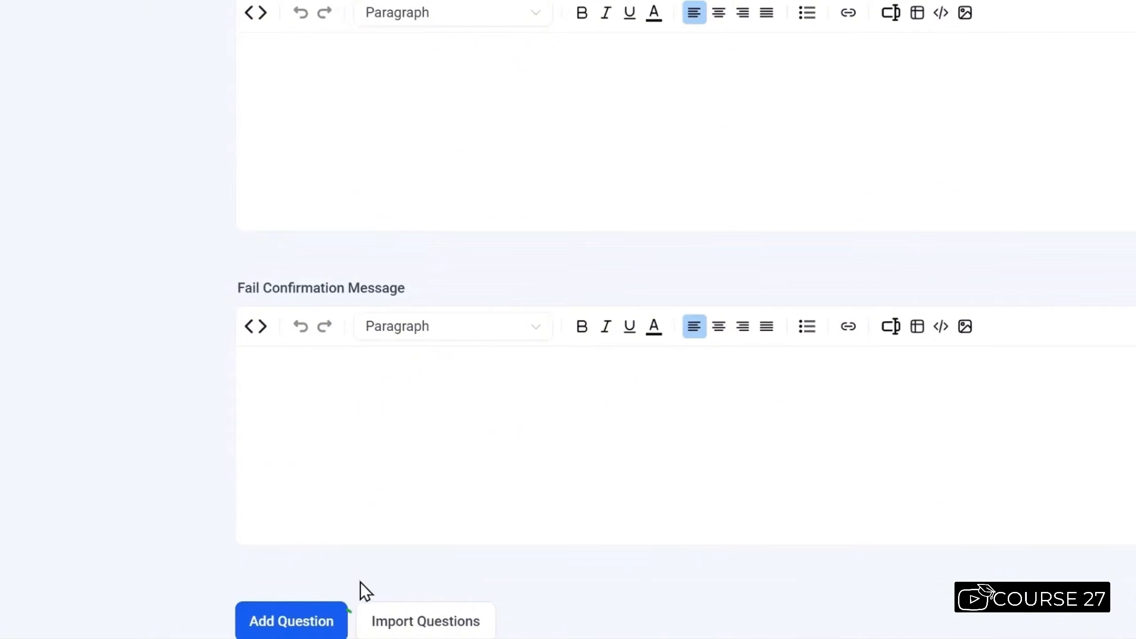
Step: Open the question import for the Exam quiz
click(405, 631)
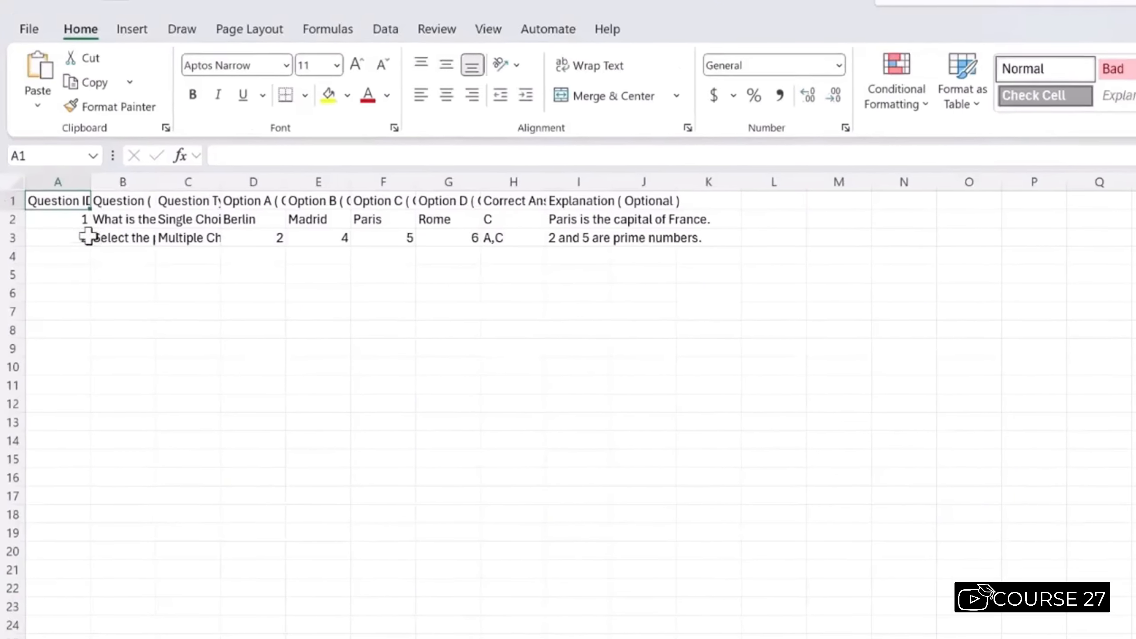
Step: In the sample quiz CSV in Excel, select the question ID cells A2:A21 and widen the question, question type and option columns
drag(67, 223, 78, 567)
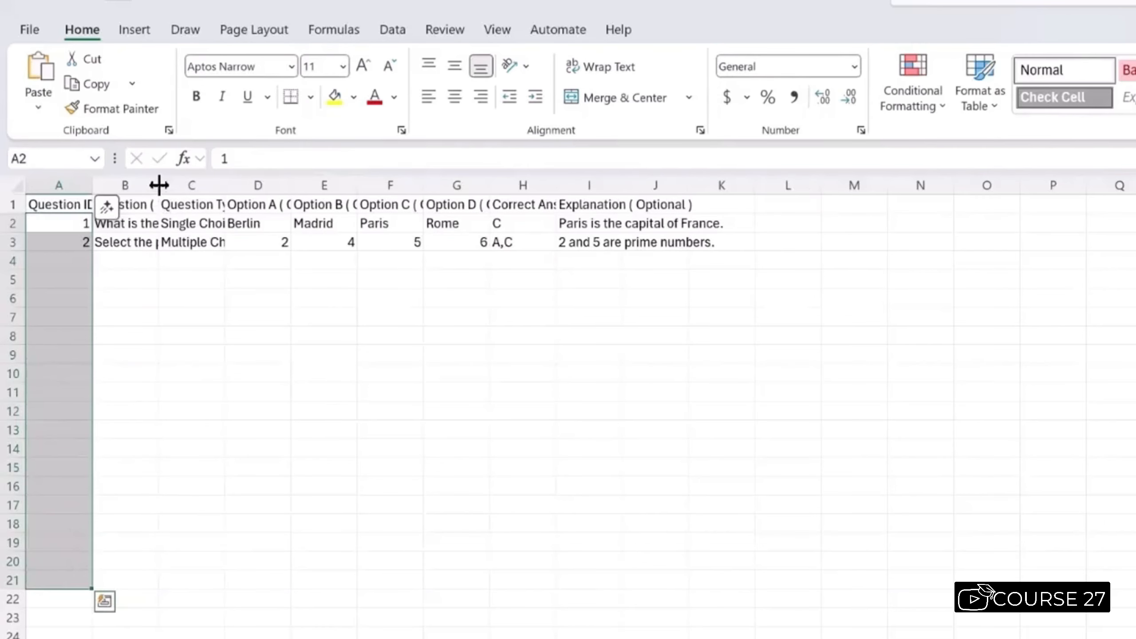
drag(158, 185, 678, 188)
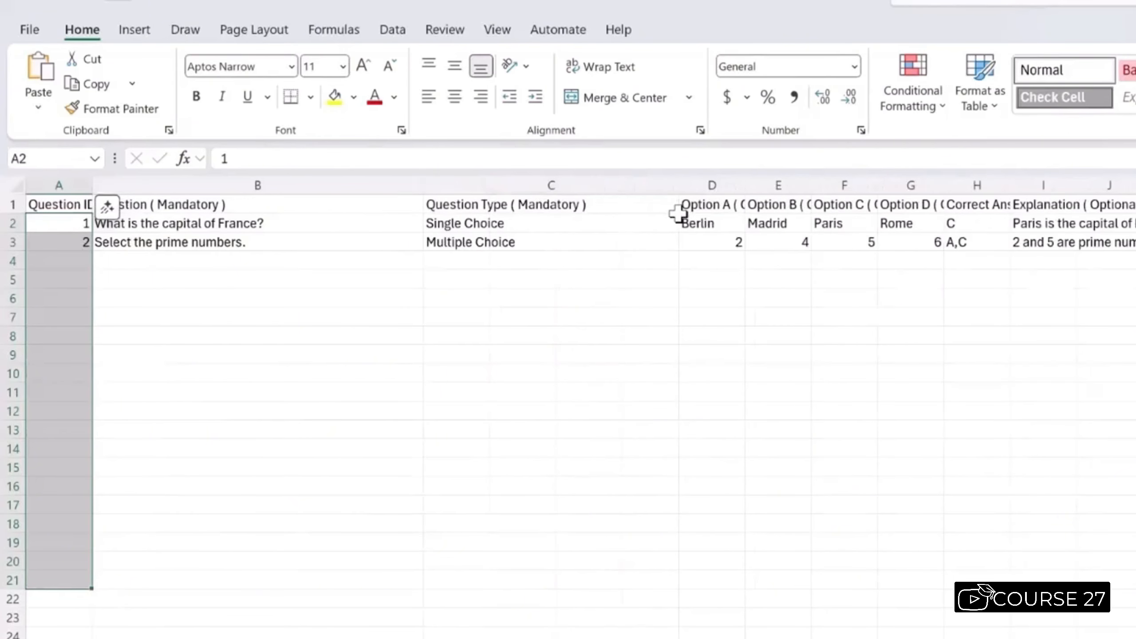
drag(748, 188, 1105, 190)
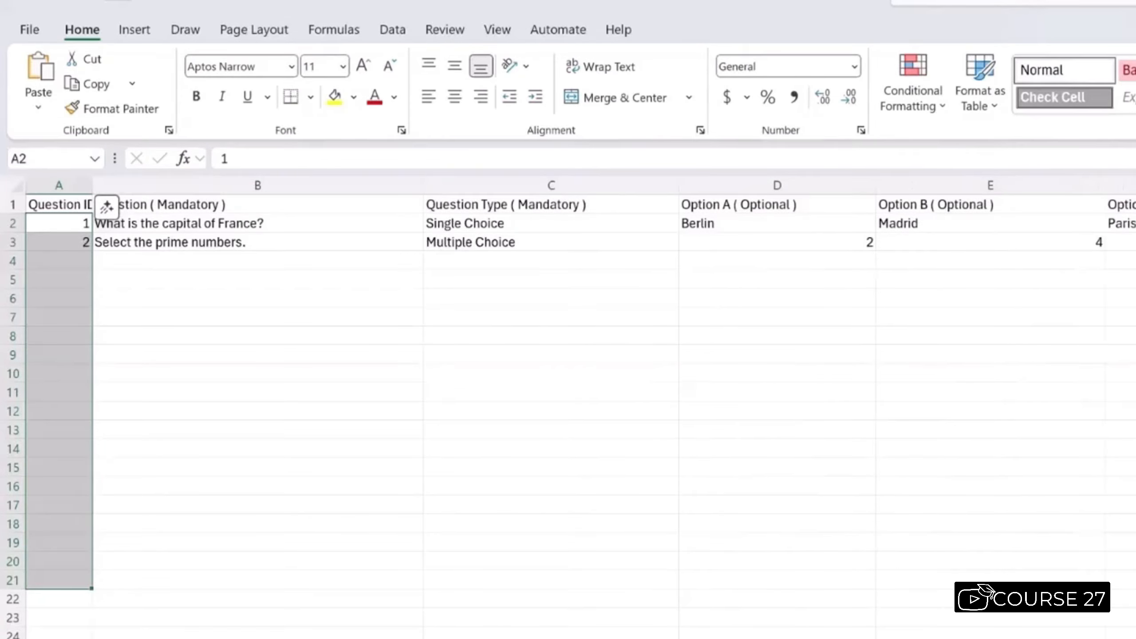
Step: Examine the question, question type, answer option, correct answer and explanation columns of the sample quiz CSV
click(221, 204)
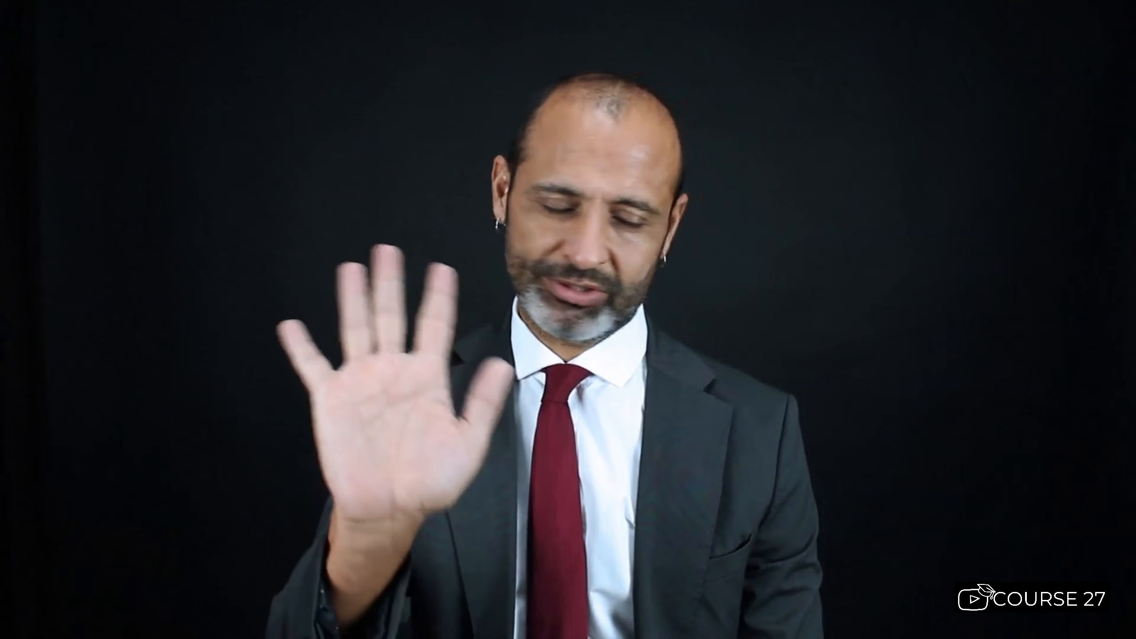
mouse_move(163, 168)
mouse_down()
mouse_move(152, 327)
mouse_move(163, 167)
mouse_up()
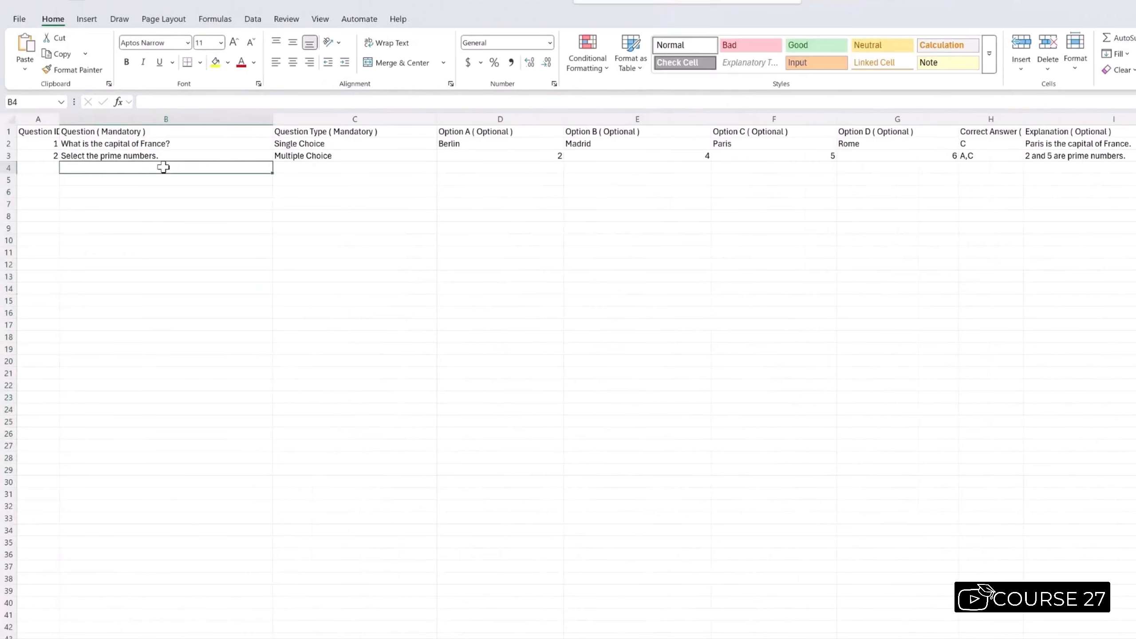
click(358, 144)
click(362, 157)
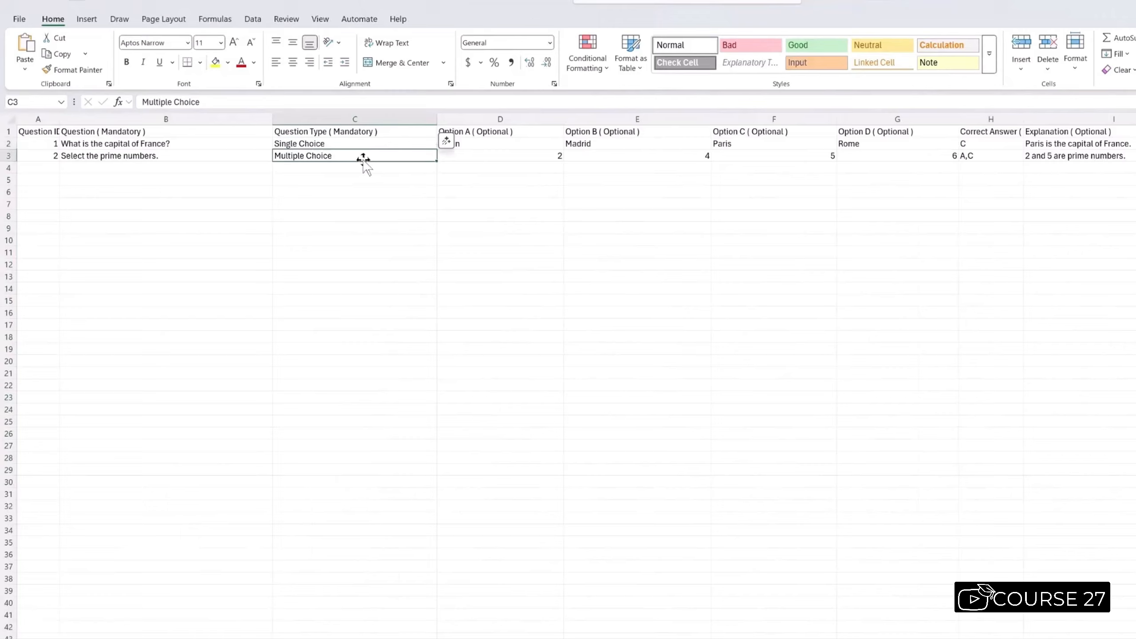
click(487, 132)
mouse_move(975, 144)
mouse_down()
mouse_move(974, 157)
mouse_move(984, 133)
mouse_move(987, 153)
mouse_up()
click(1096, 197)
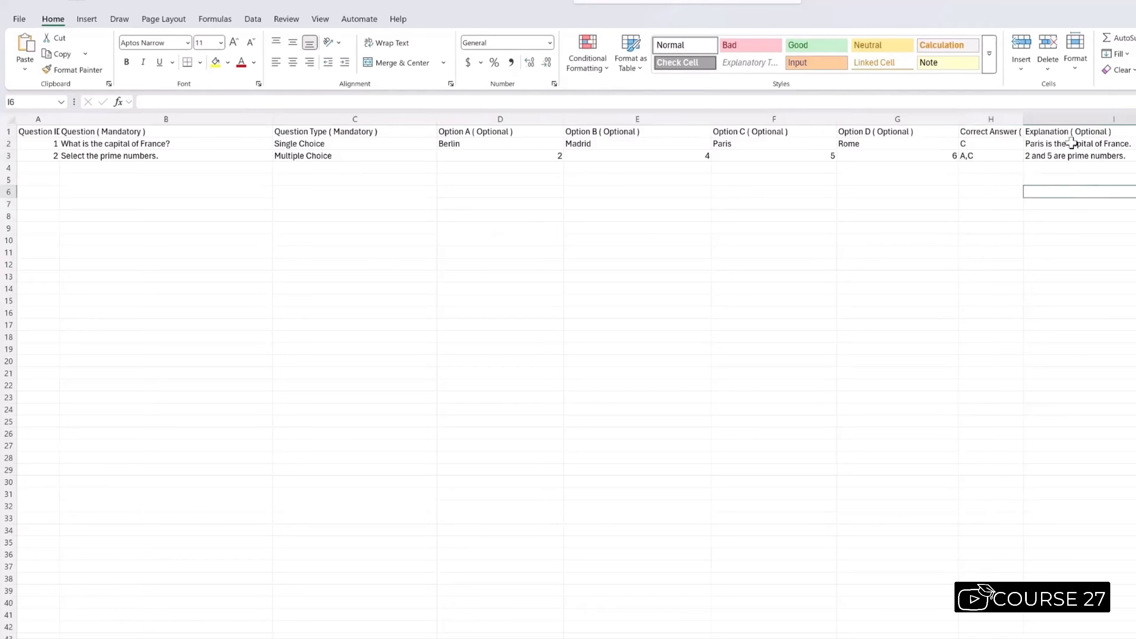
drag(1073, 131, 1080, 156)
click(1071, 192)
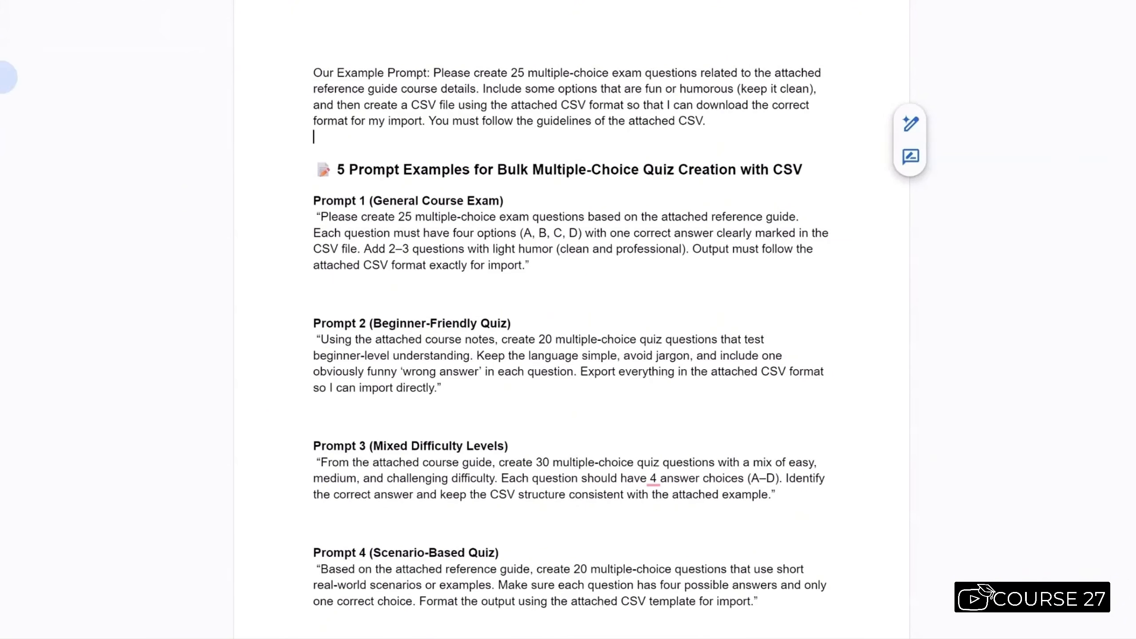
Step: Copy the "Our Example Prompt" paragraph from the Google Docs prompt document and paste it into a new ChatGPT message
click(316, 74)
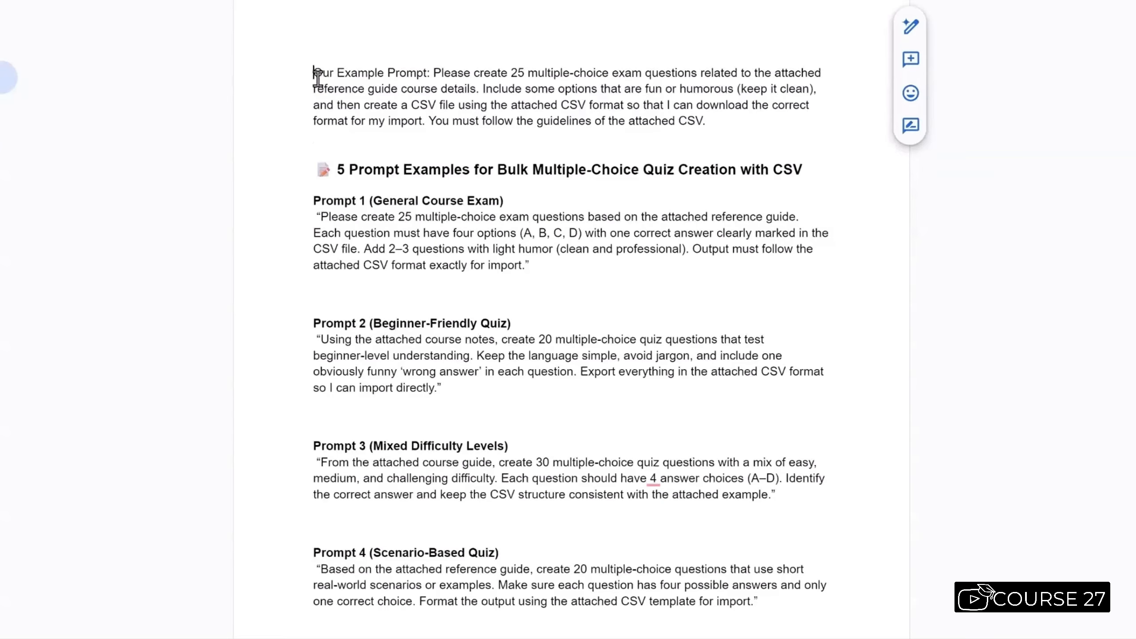
drag(317, 76, 715, 117)
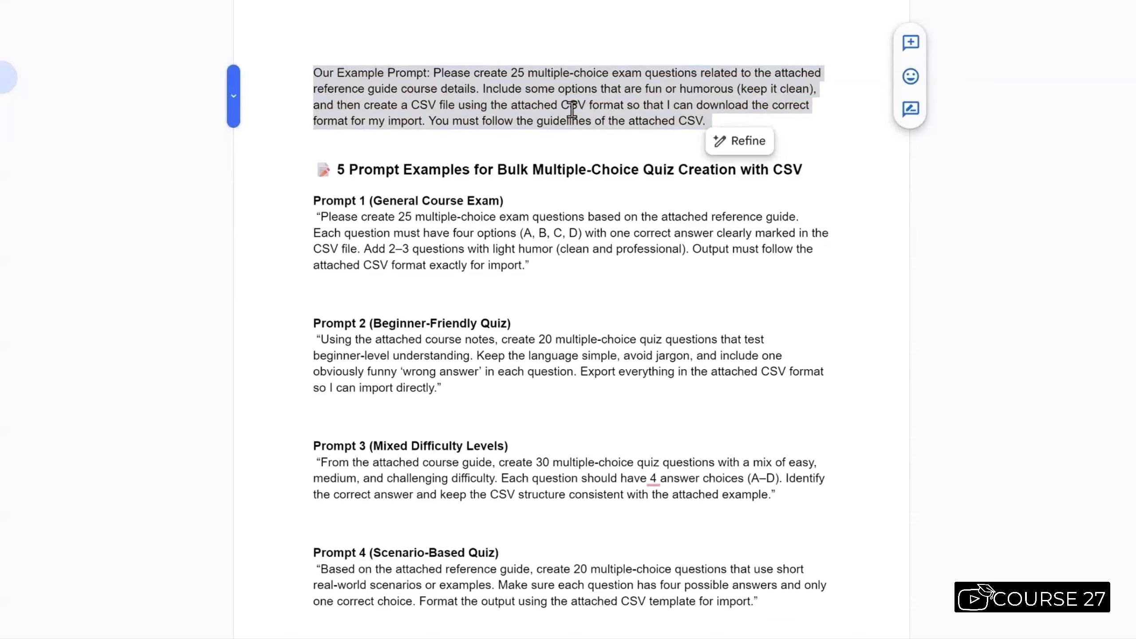
right_click(572, 110)
click(604, 153)
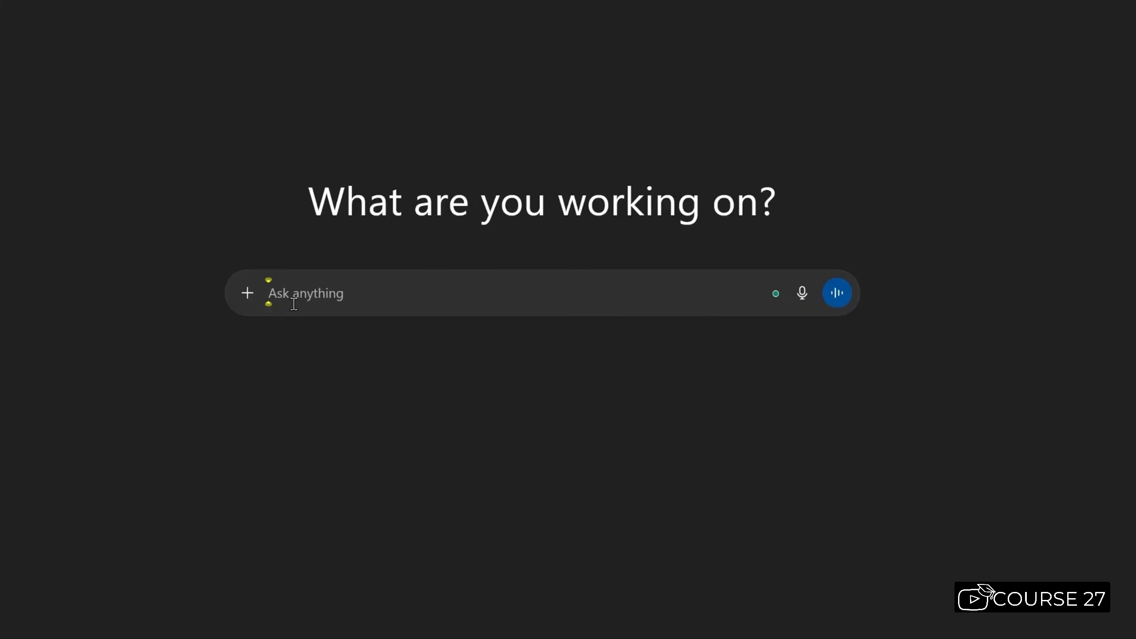
key(ctrl+v)
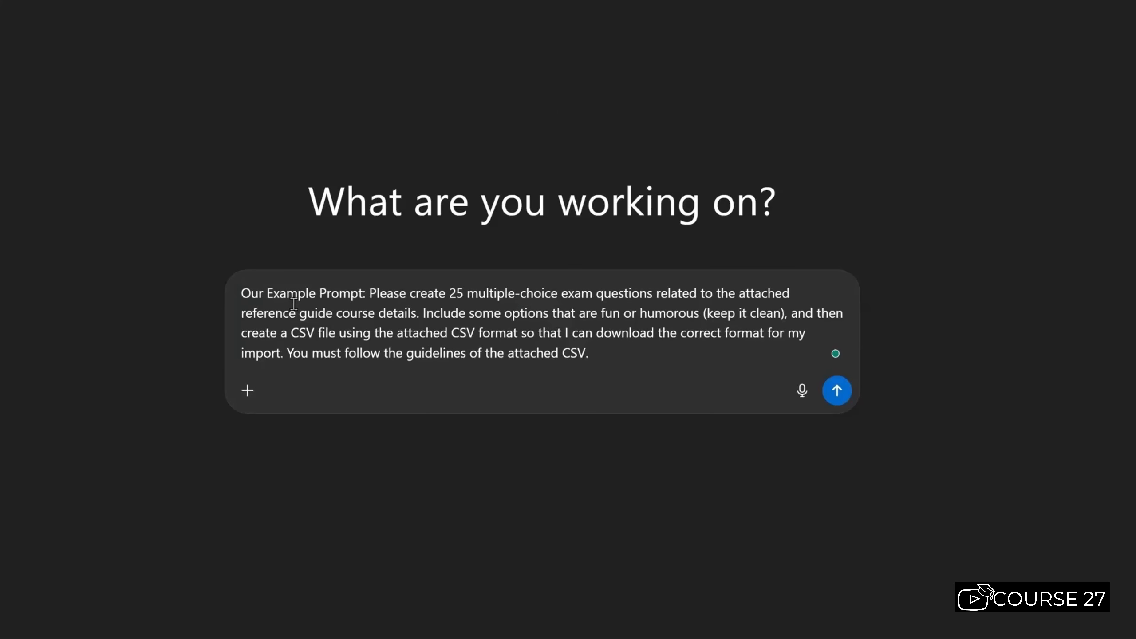
Step: Attach the PDF "SELL MORE MARKET SMARTER - COURSE REFERENCE GUIDE" and the spreadsheet "quiz-import-sample (1).csv" to the ChatGPT message
click(248, 391)
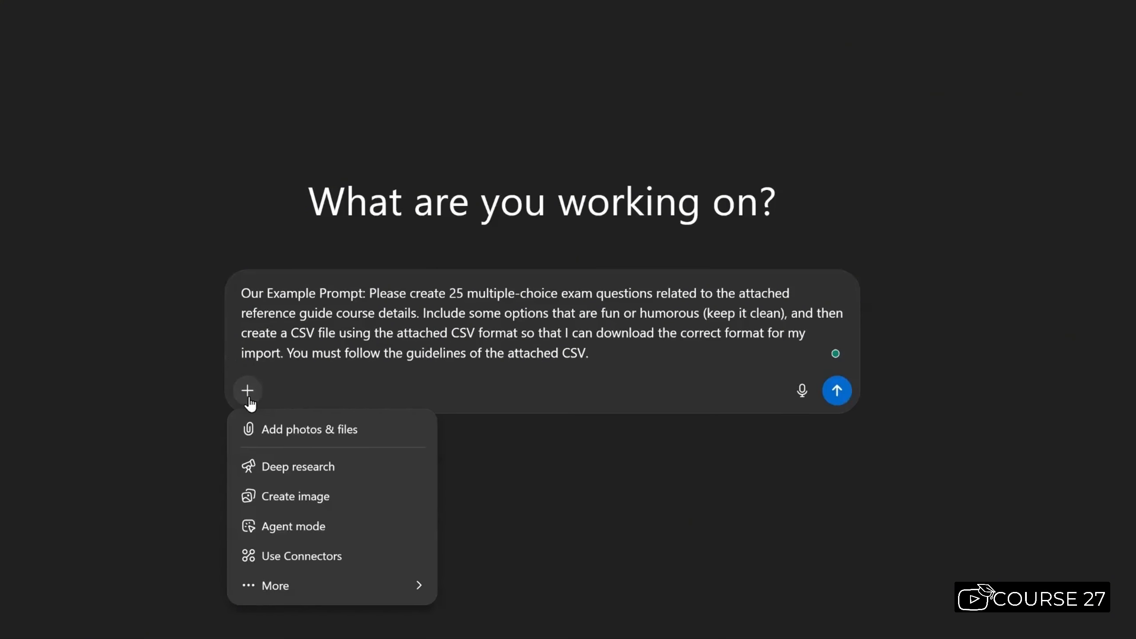
click(278, 427)
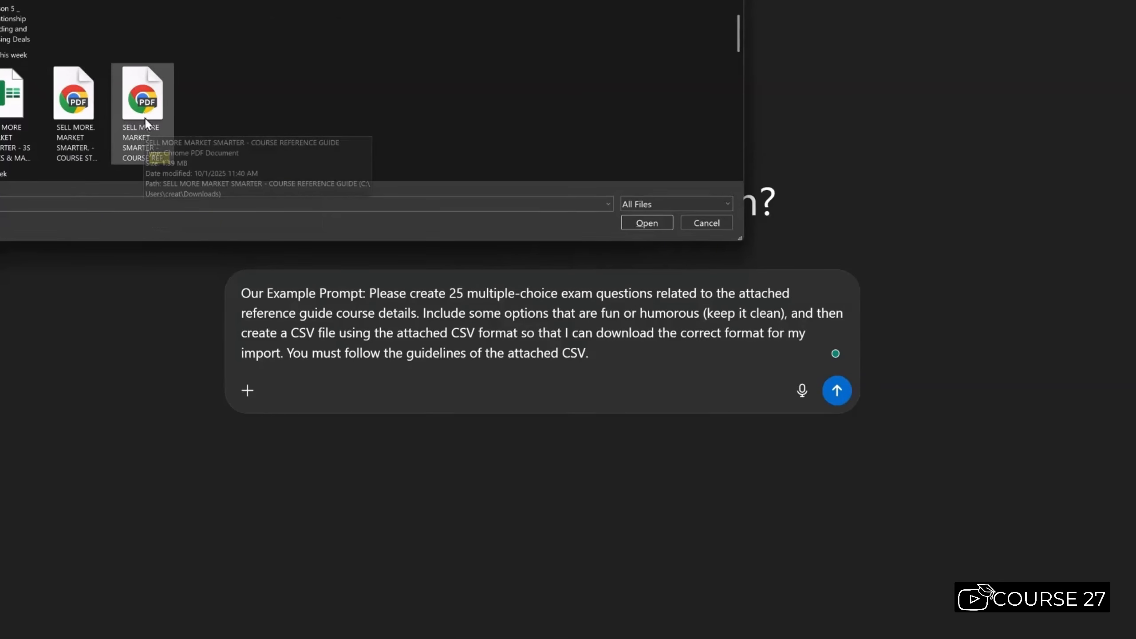
double_click(138, 108)
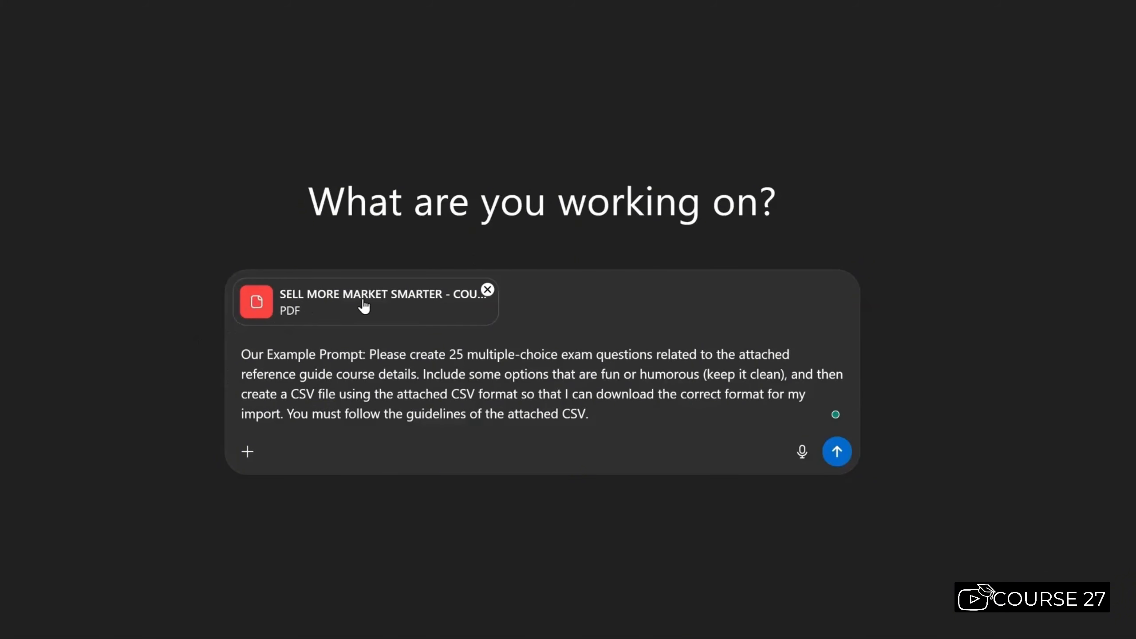
click(249, 459)
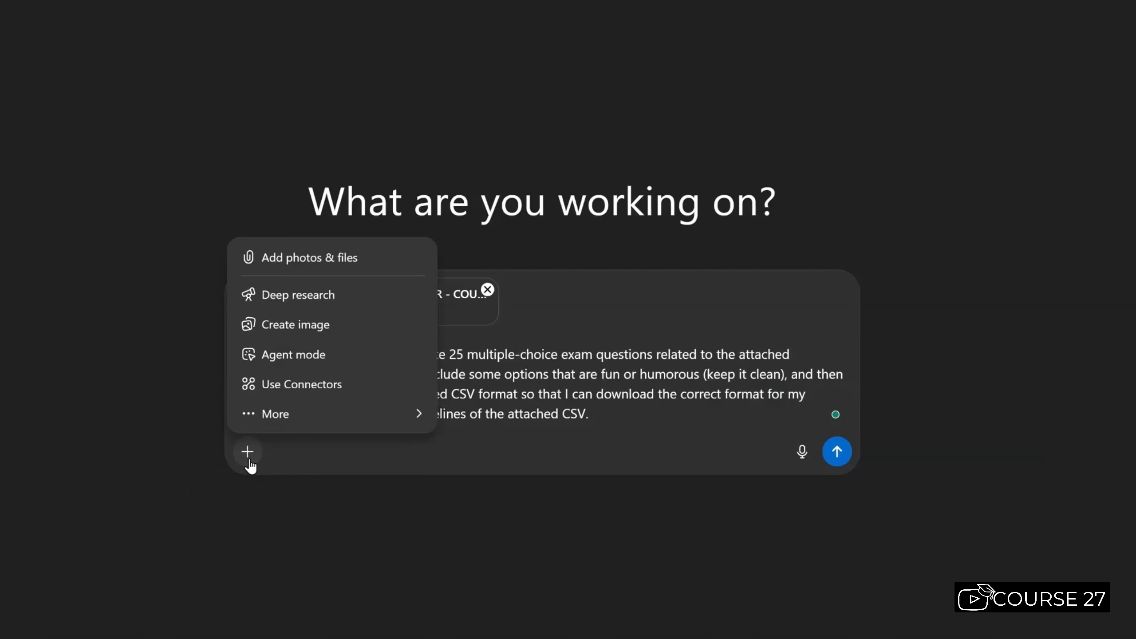
click(293, 260)
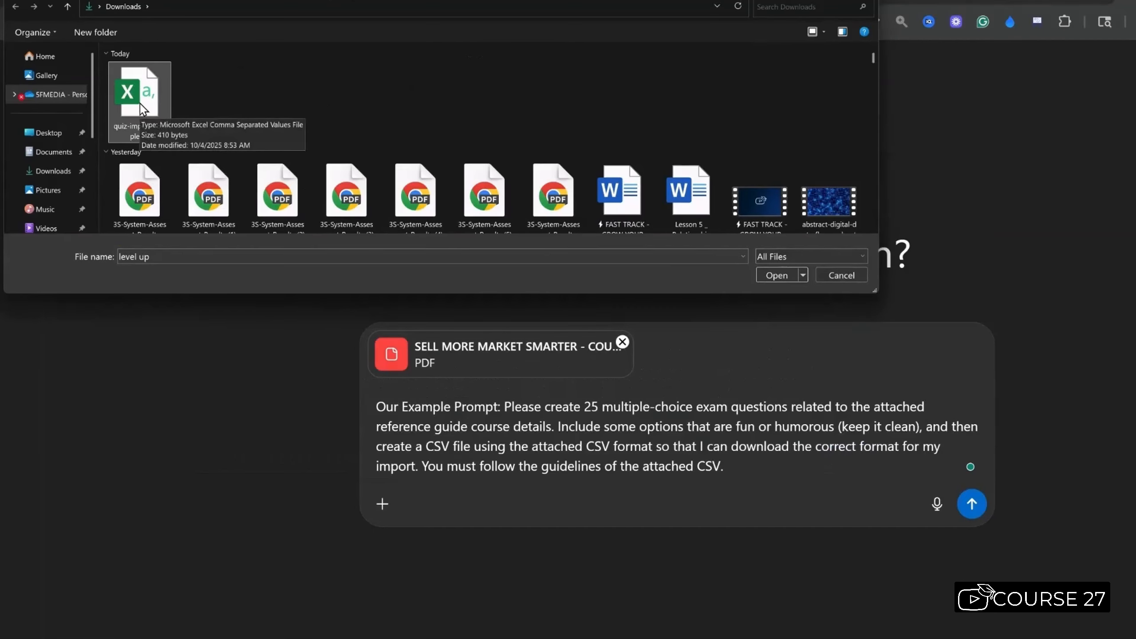
double_click(140, 103)
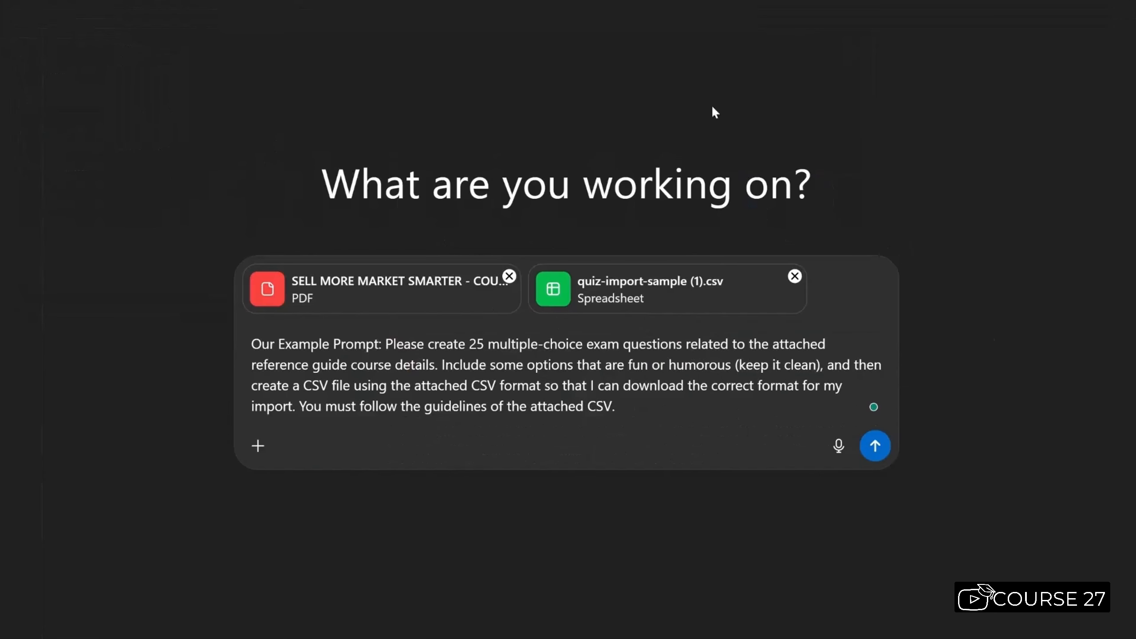
Step: Remove the words "Our Example Prompt:" from the beginning of the message so it starts with "Please create 25"
click(676, 412)
key(ctrl+Home)
key(ctrl+shift+Right)
key(ctrl+shift+Right)
key(ctrl+shift+Right)
key(Delete)
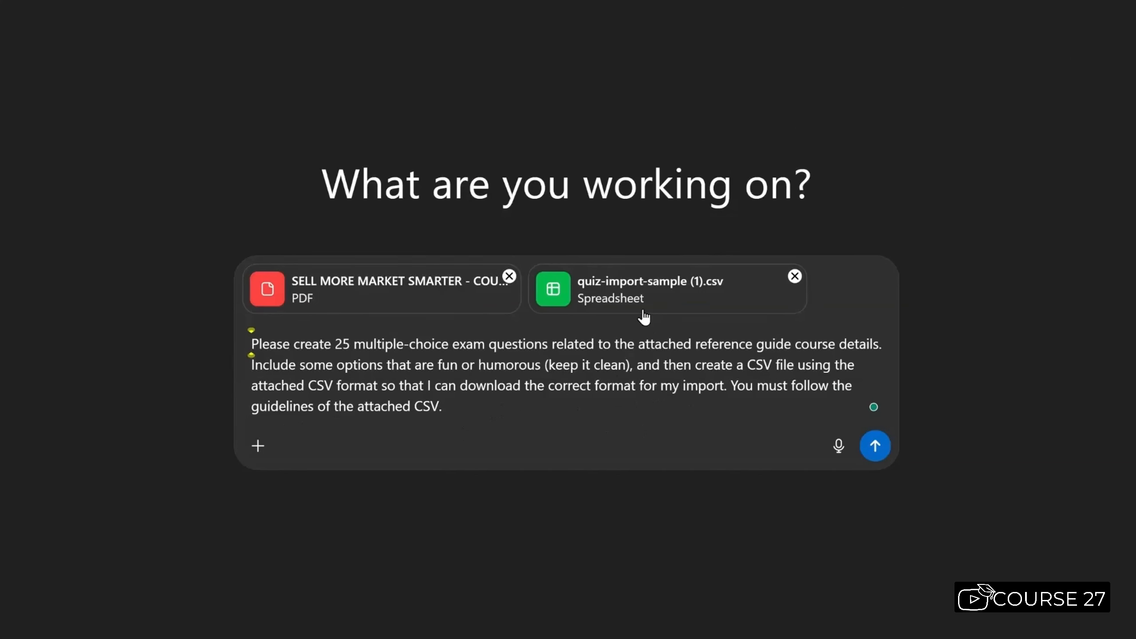
Step: Send ChatGPT the request for 25 multiple-choice exam questions with the attached reference guide and sample CSV
click(877, 449)
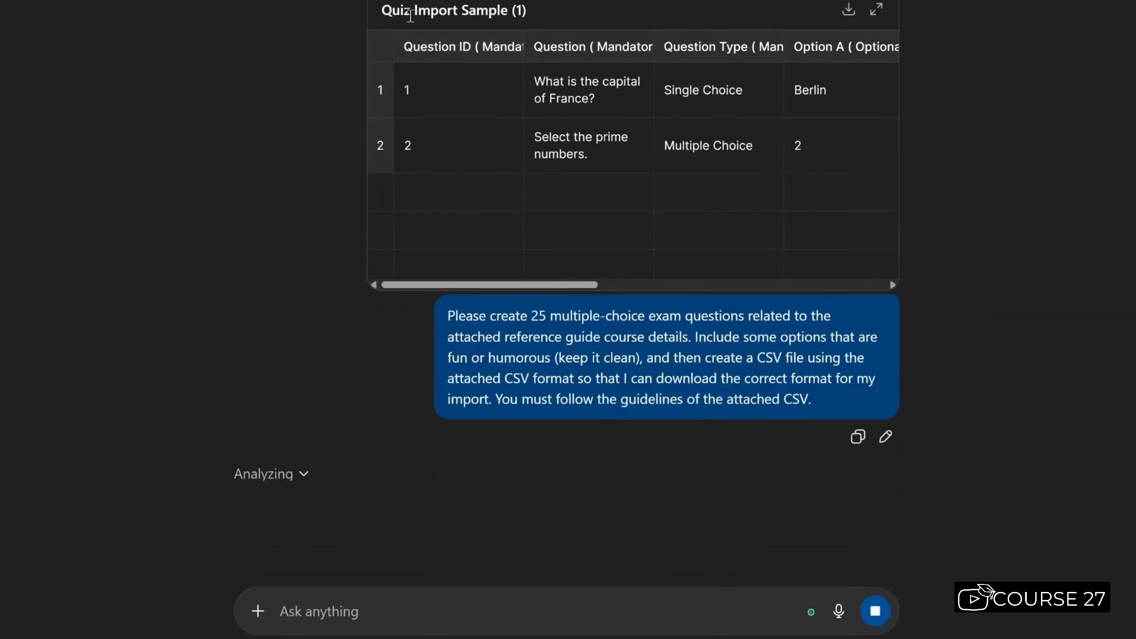
scroll(465, 202, up, 3)
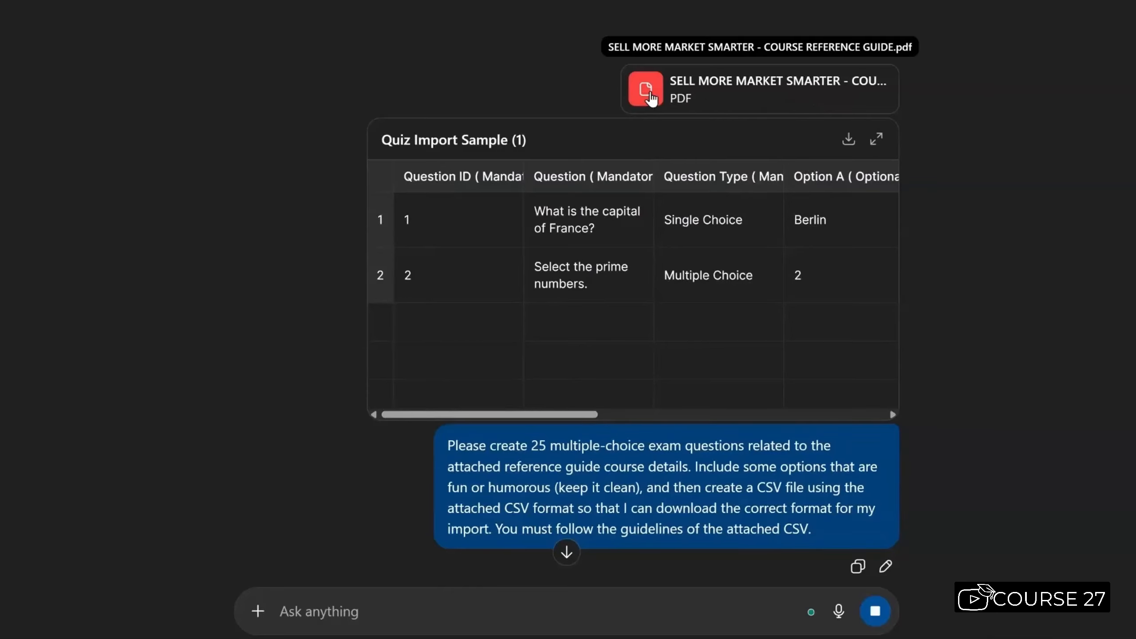
scroll(1005, 351, down, 3)
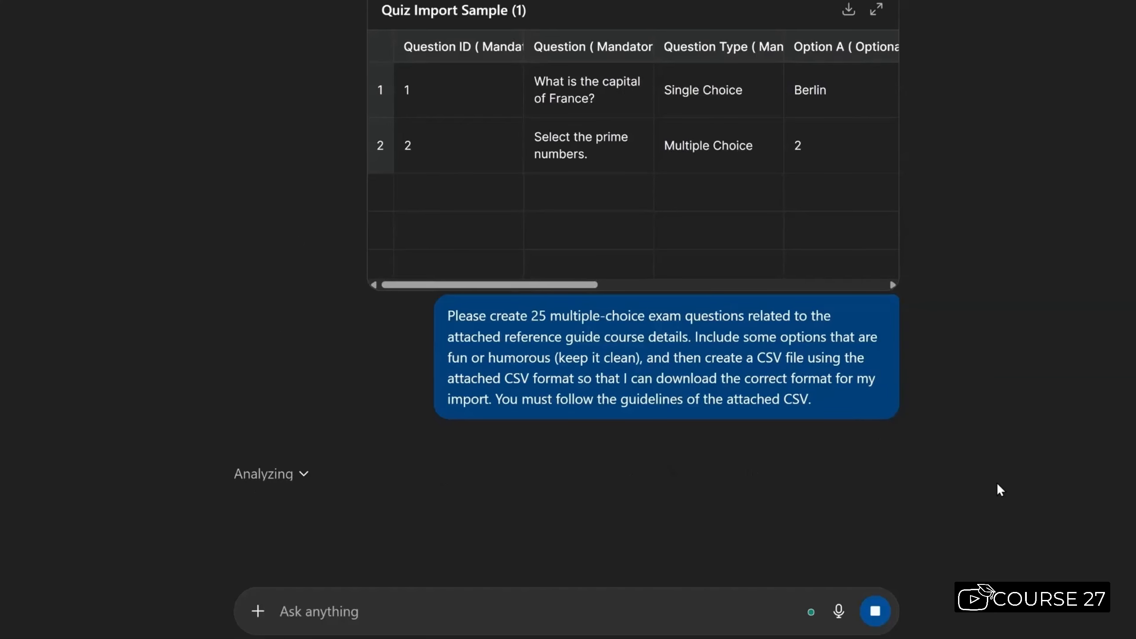
Step: Expand the analysis details, examine the questions, options, correct answers and explanations being generated, and collapse the details again
click(303, 476)
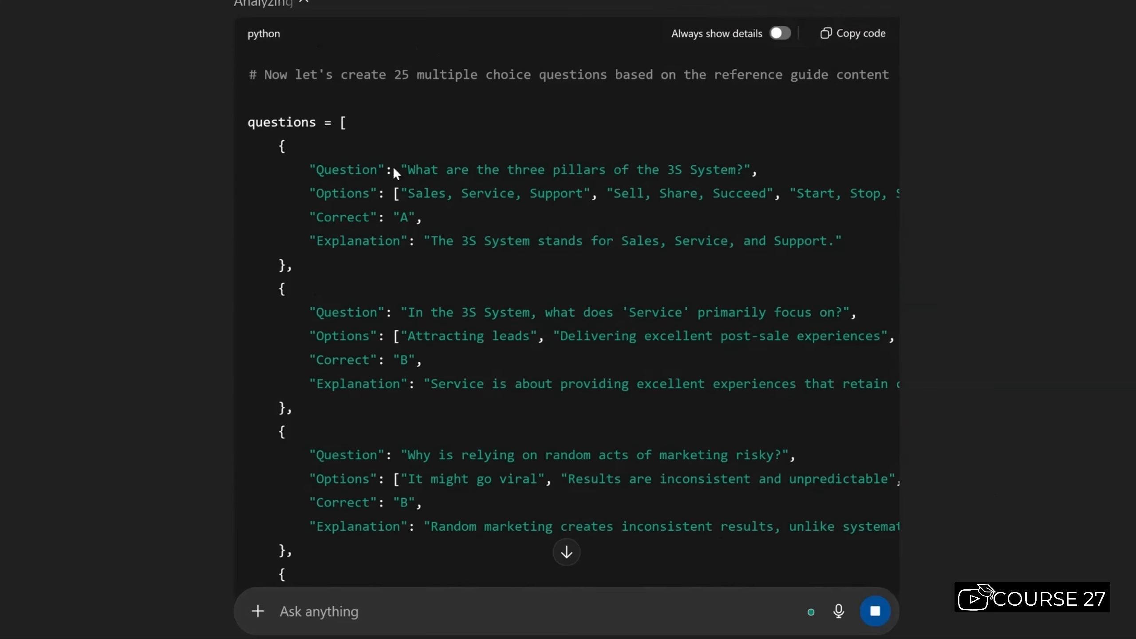
scroll(354, 356, down, 15)
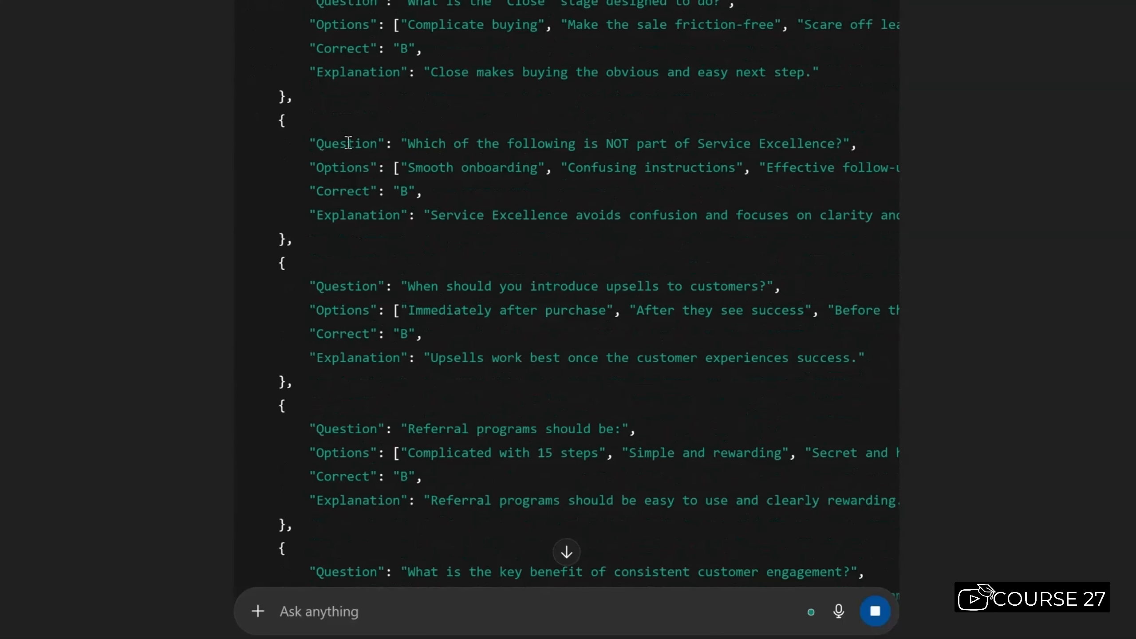
scroll(374, 409, down, 20)
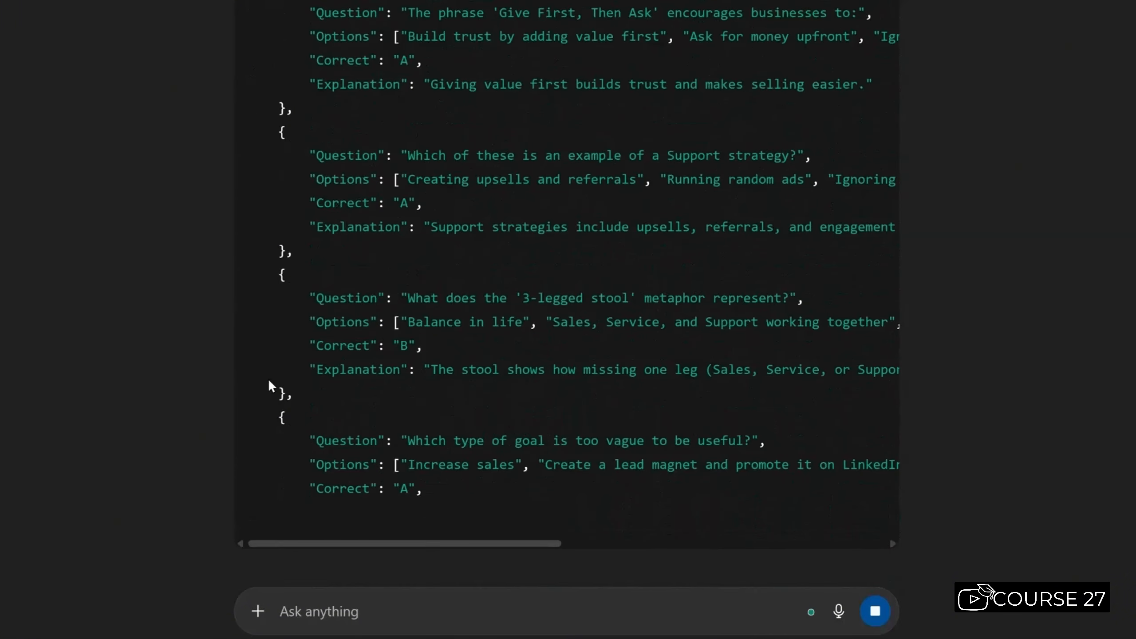
scroll(298, 373, down, 2)
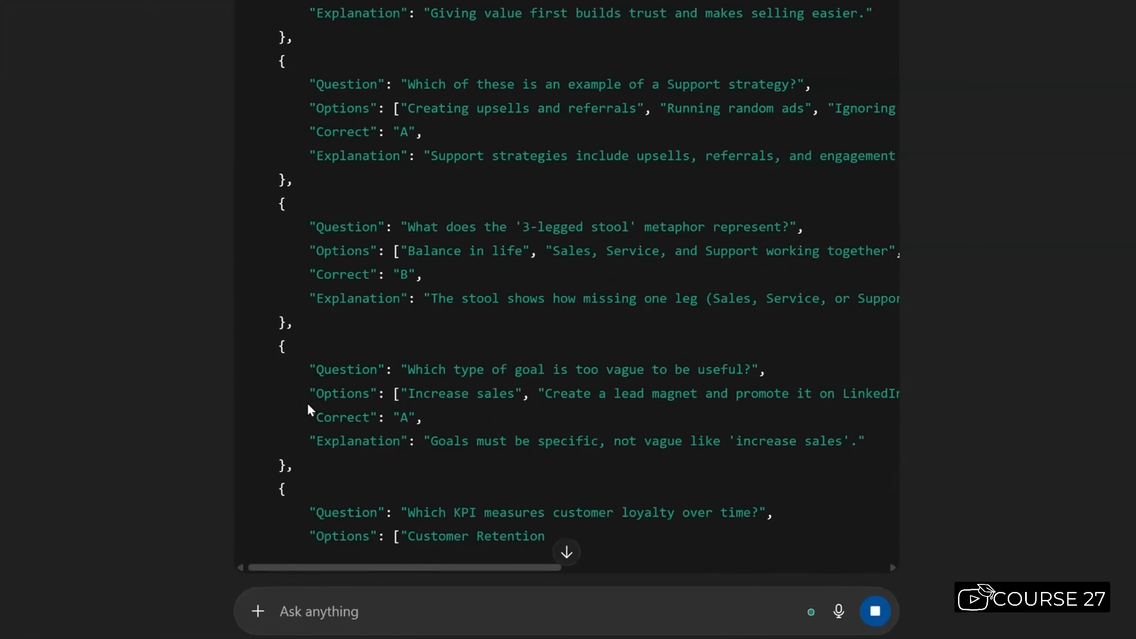
scroll(287, 409, down, 4)
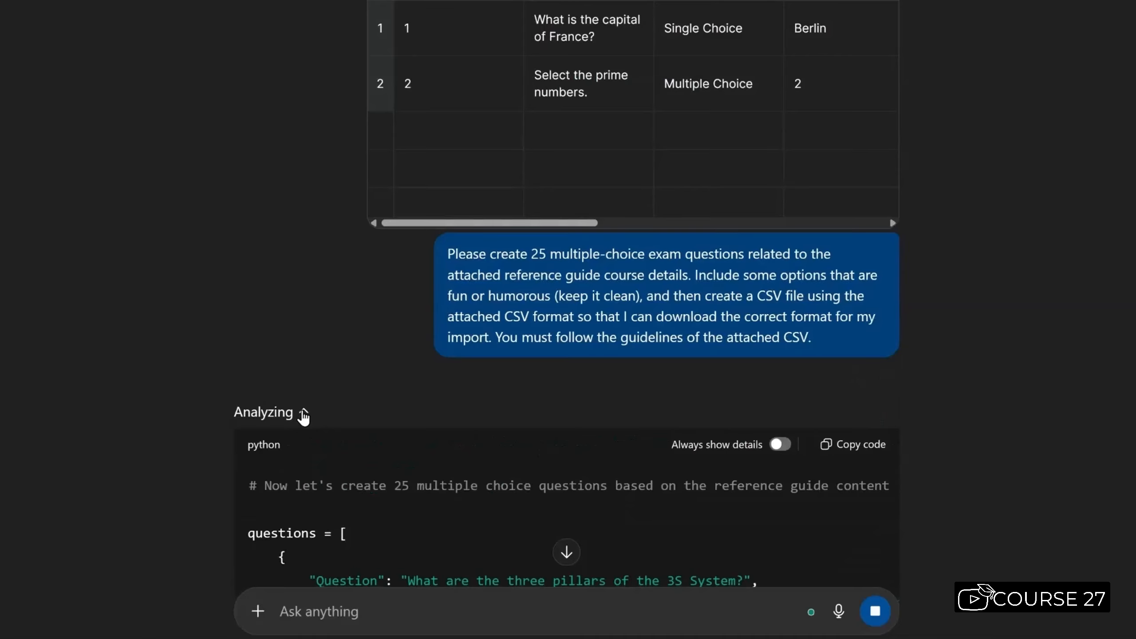
click(304, 414)
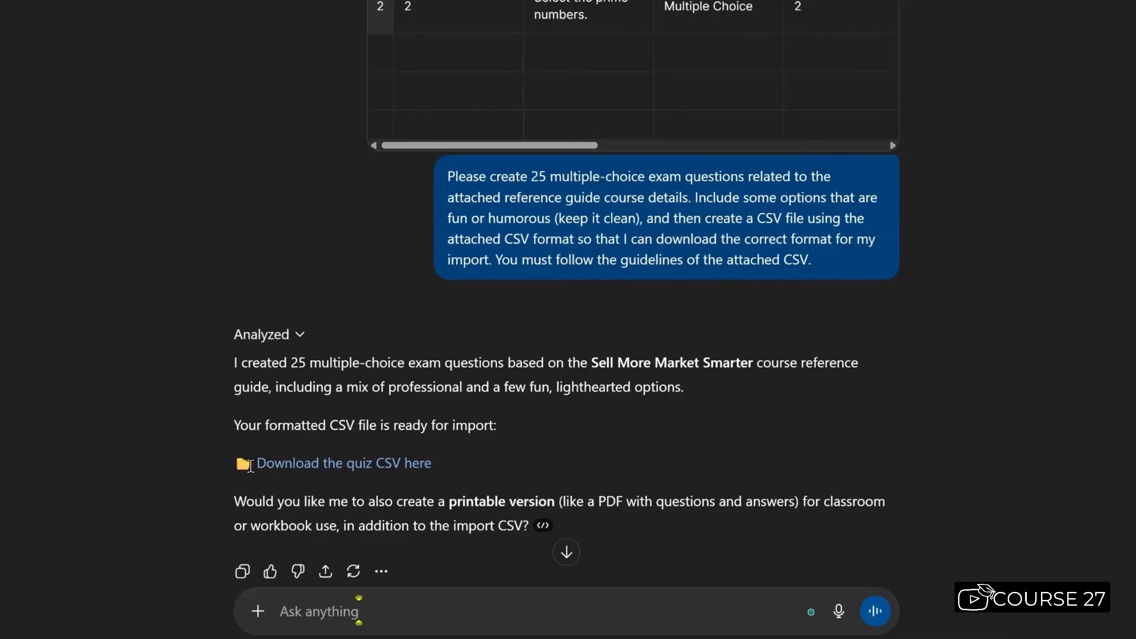
Step: Save the generated CSV as "sell-more-market-smarter-quiz" in Downloads and import its questions into the exam quiz in Memberships
click(354, 466)
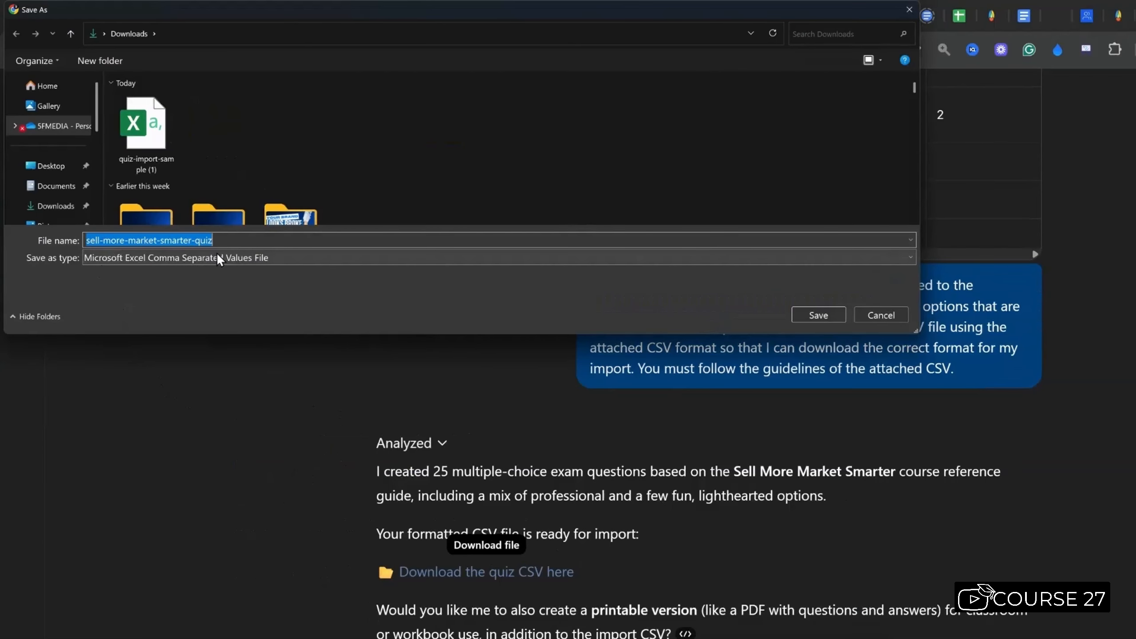
click(813, 316)
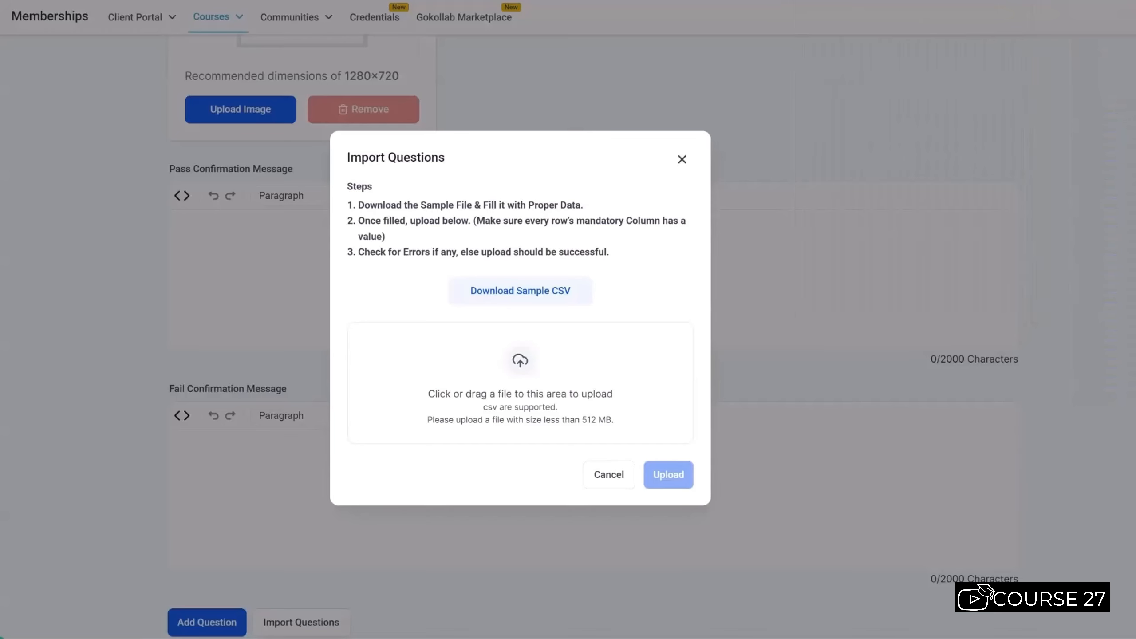
click(506, 396)
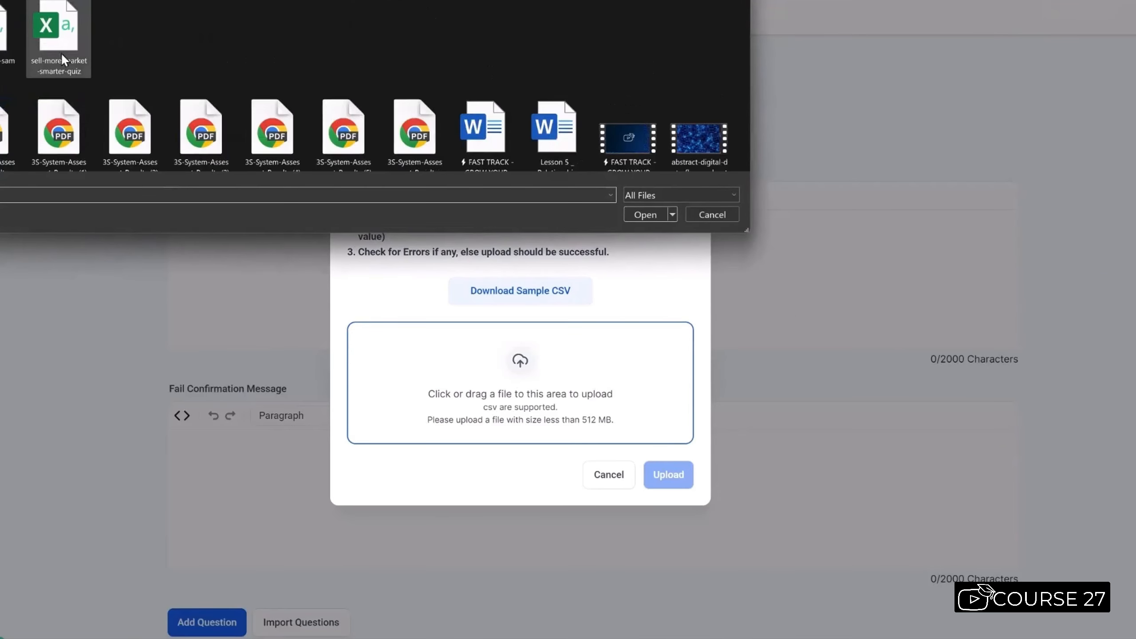
click(66, 36)
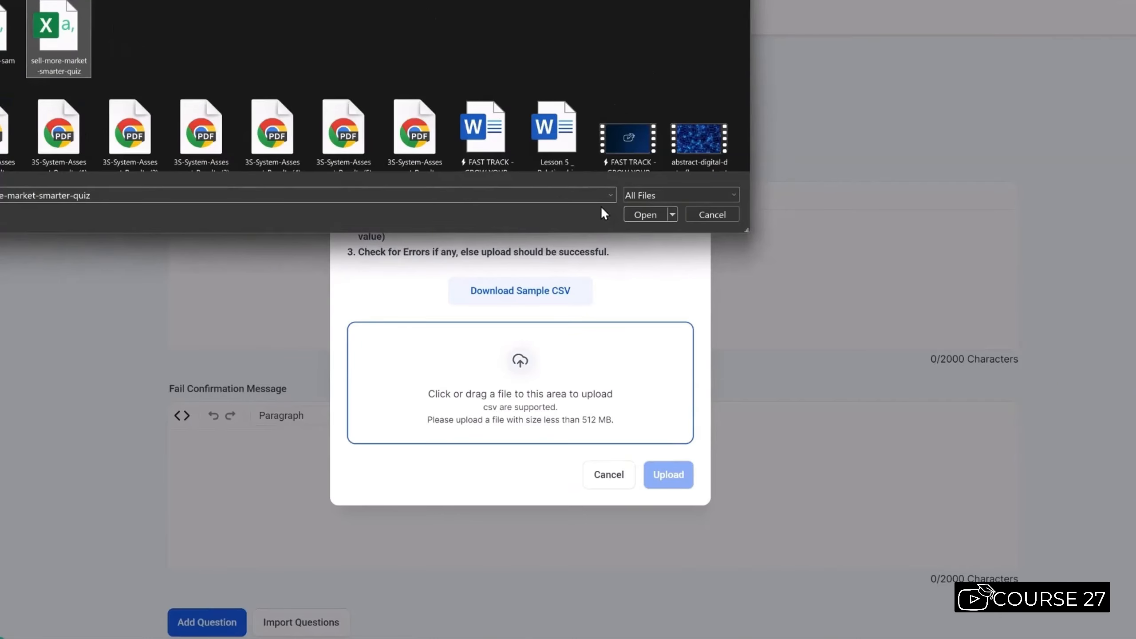
click(646, 214)
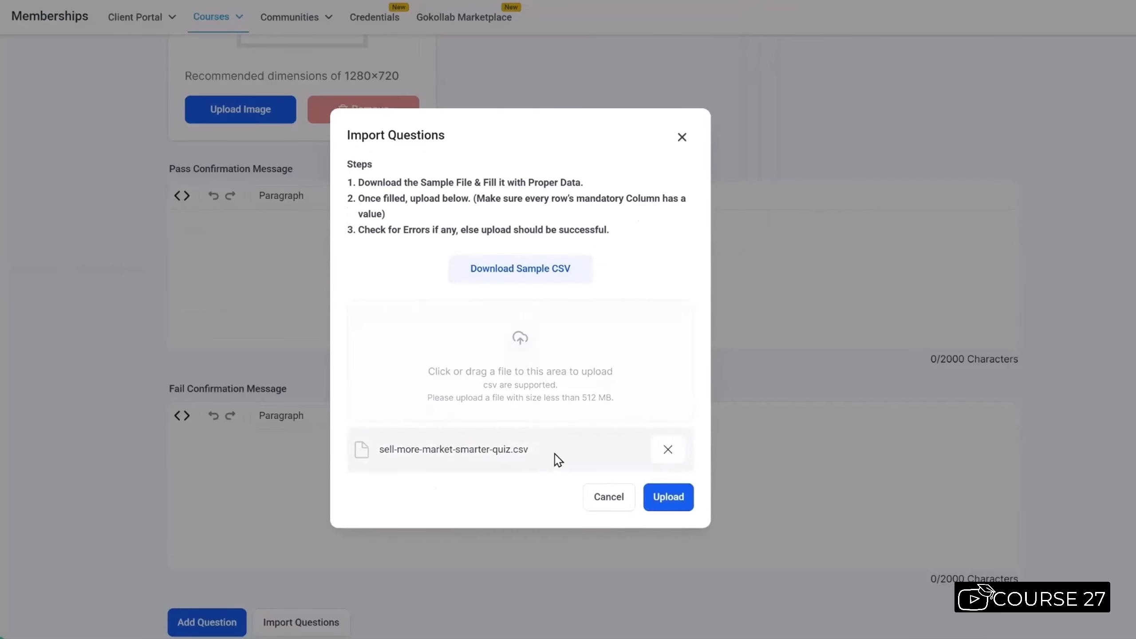
click(669, 497)
Step: Review the list of imported questions and check the question text, answer options and correct option of Question #1
scroll(872, 362, down, 7)
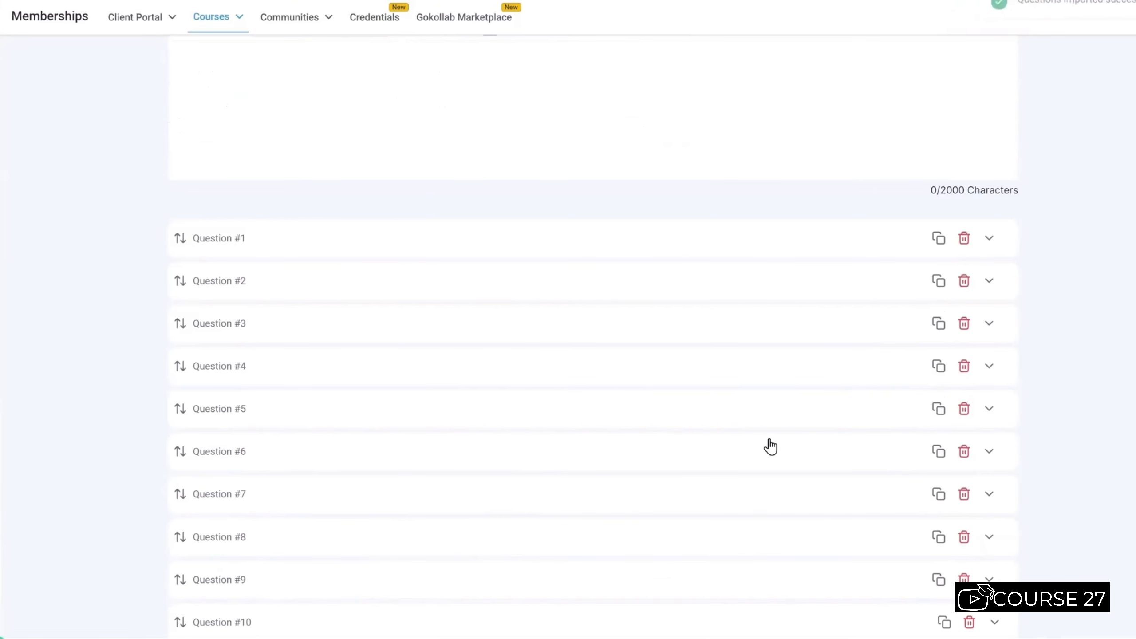
scroll(257, 236, down, 2)
scroll(271, 451, down, 12)
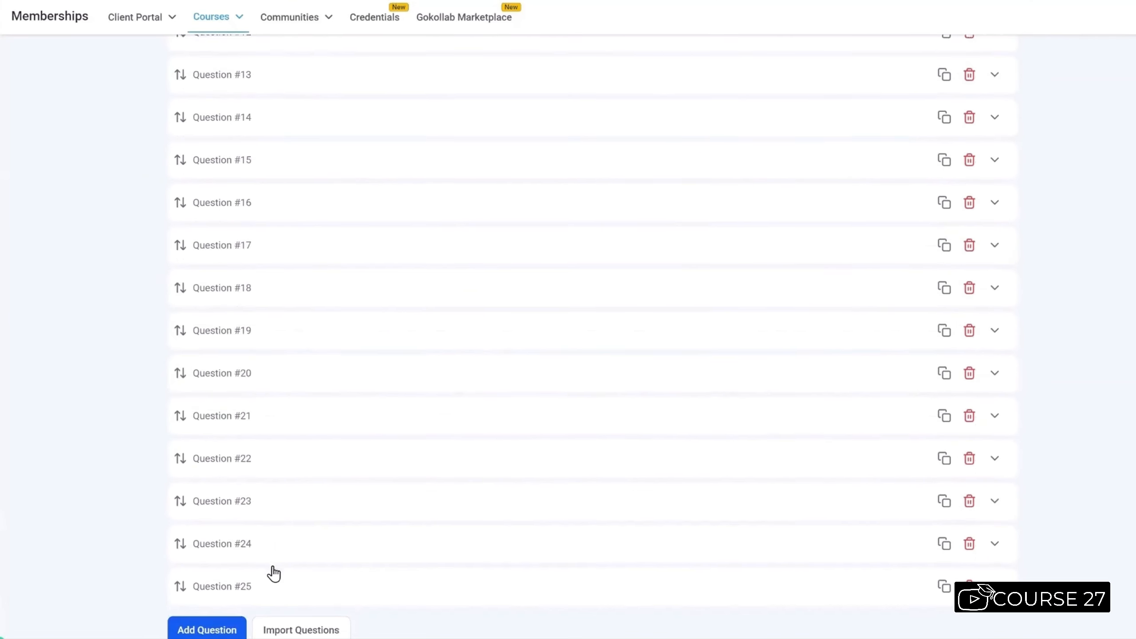
scroll(386, 510, up, 15)
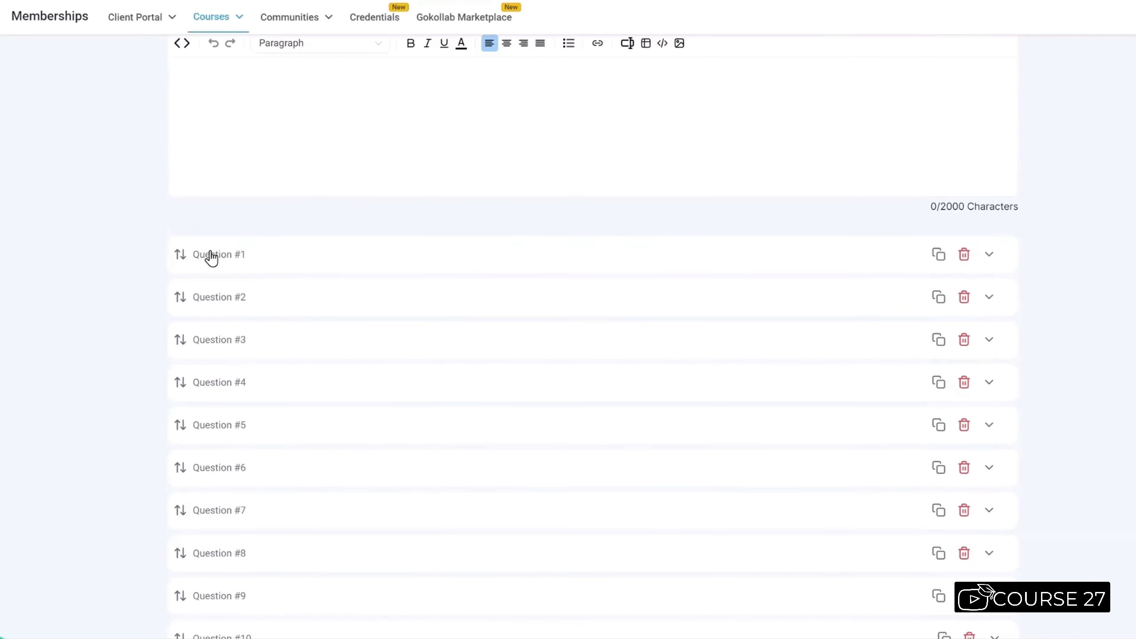
click(211, 256)
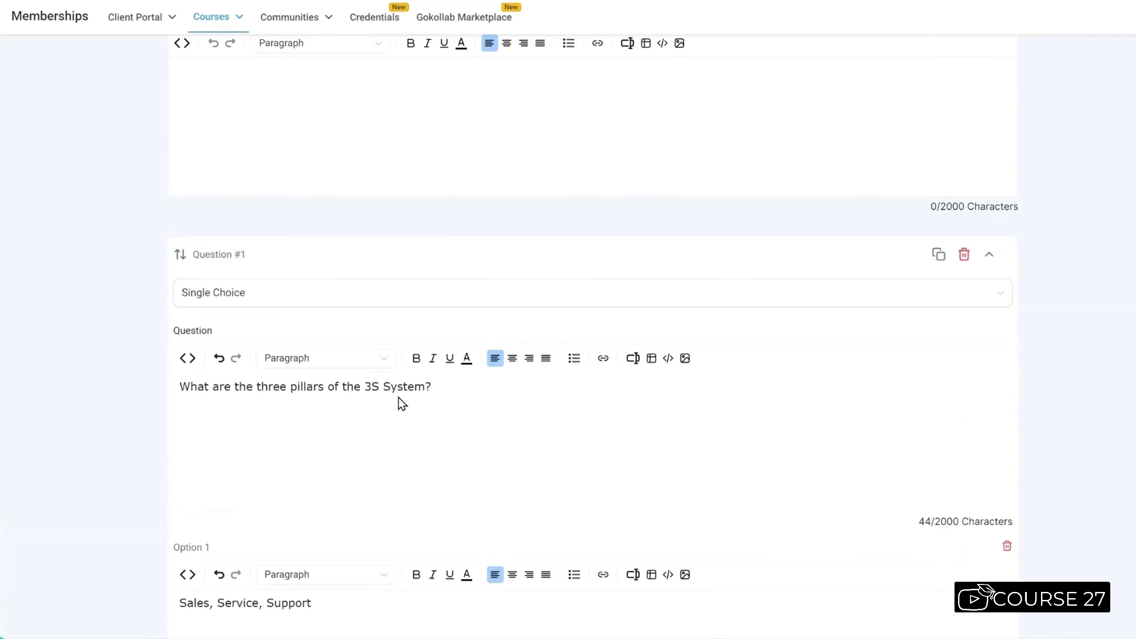
scroll(402, 404, down, 7)
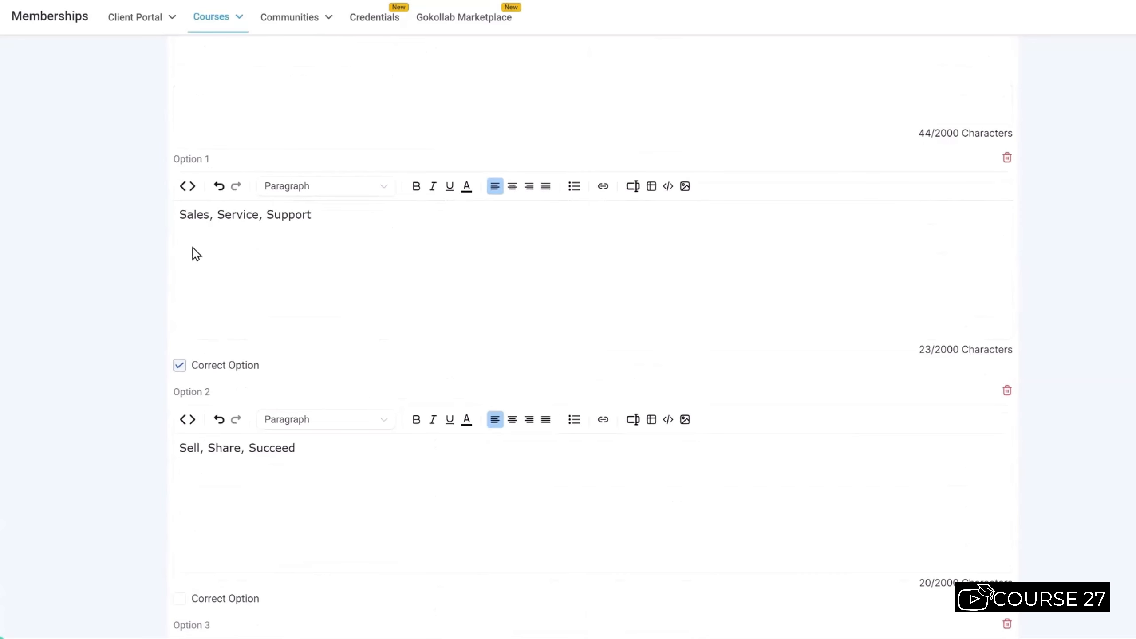
click(190, 371)
scroll(436, 297, down, 15)
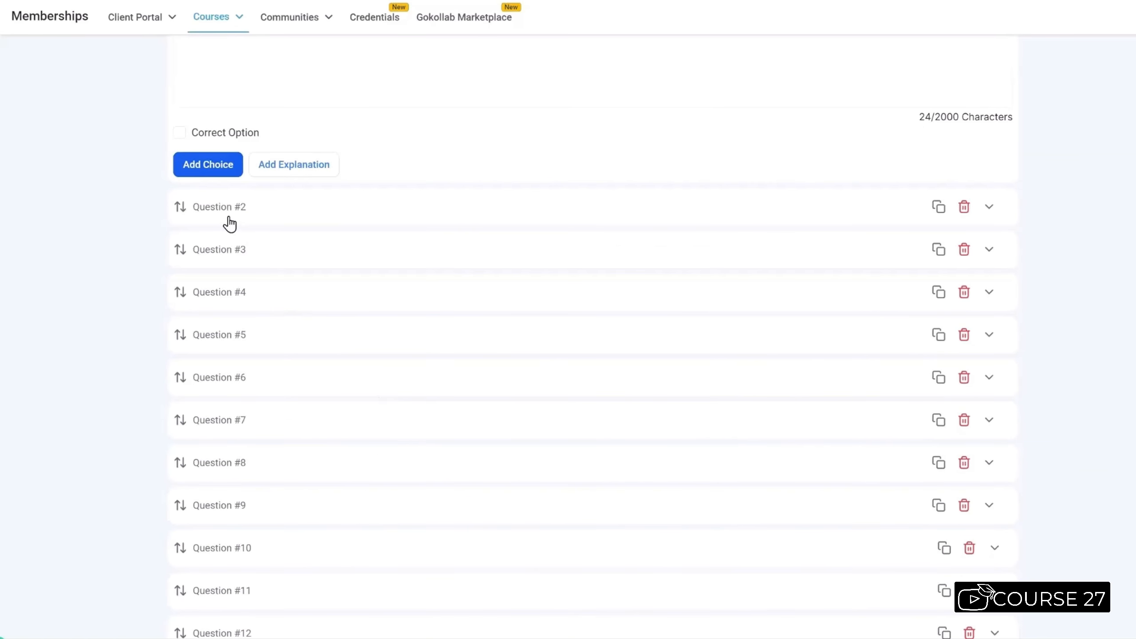
Step: Expand Question #2, check its question text, four answer options and correct option, and collapse it again
click(221, 216)
scroll(414, 443, down, 5)
scroll(414, 444, down, 10)
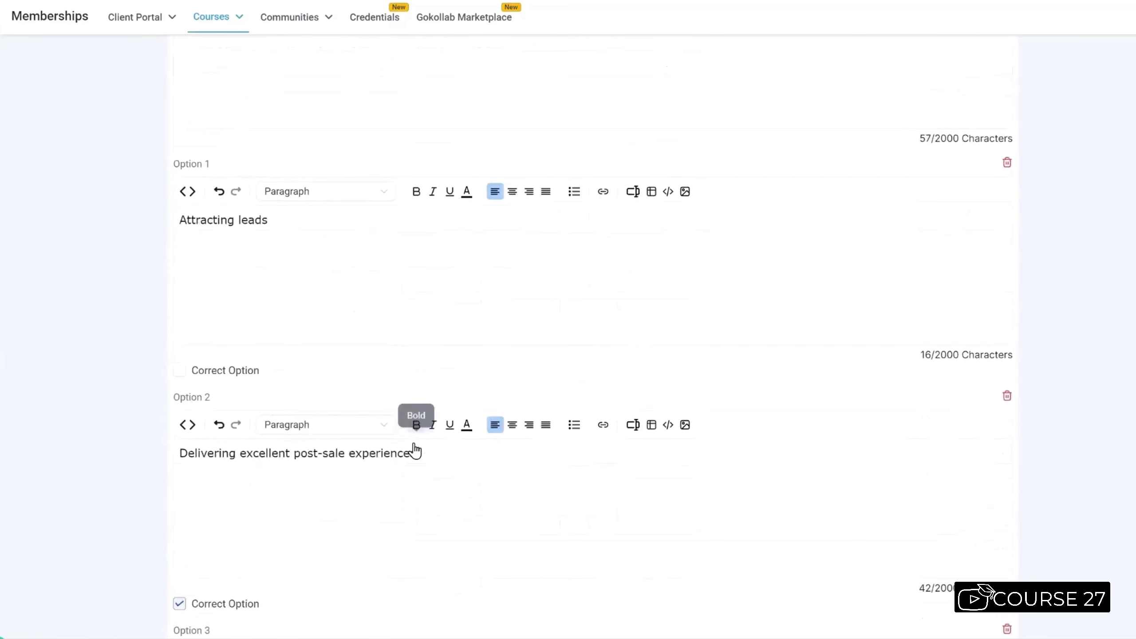
scroll(268, 129, up, 3)
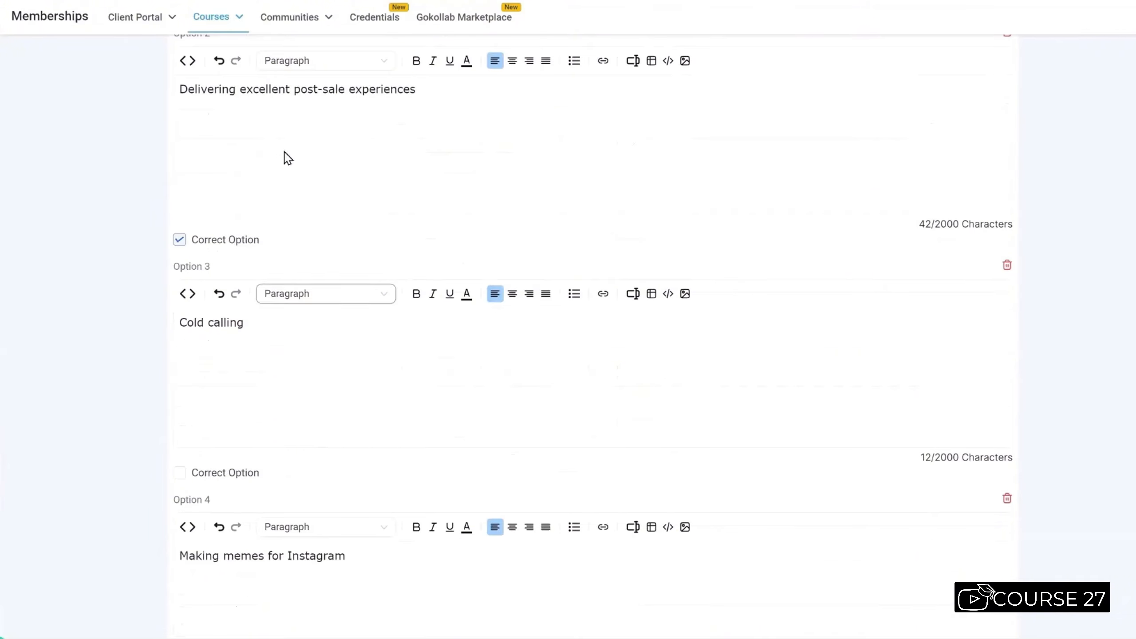
scroll(380, 299, down, 3)
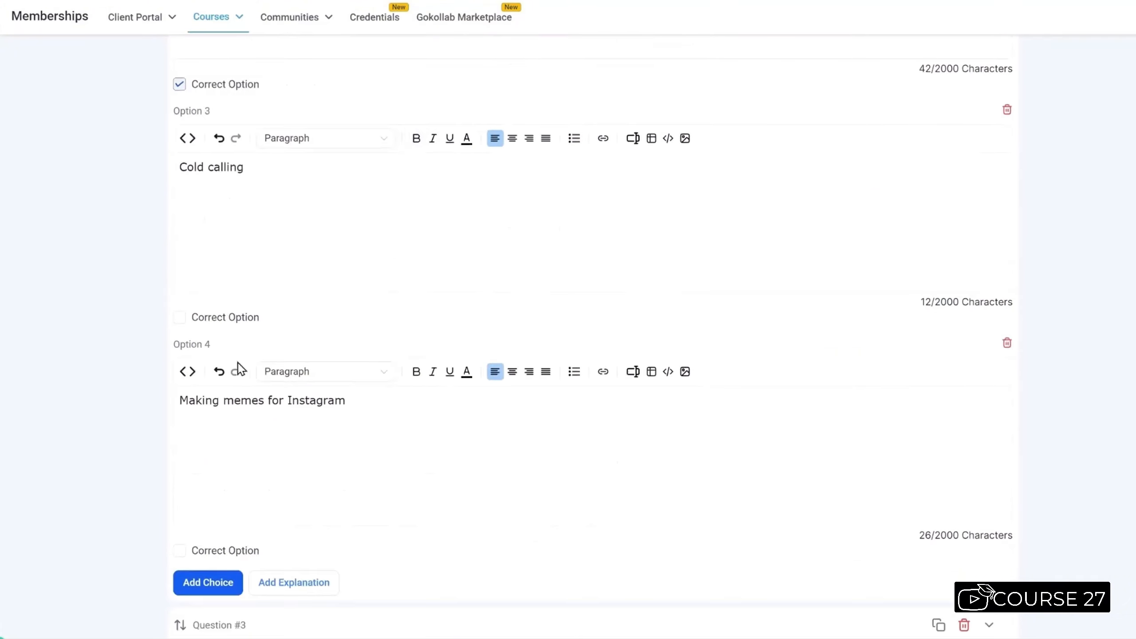
scroll(481, 489, down, 9)
scroll(478, 491, up, 12)
scroll(475, 490, up, 8)
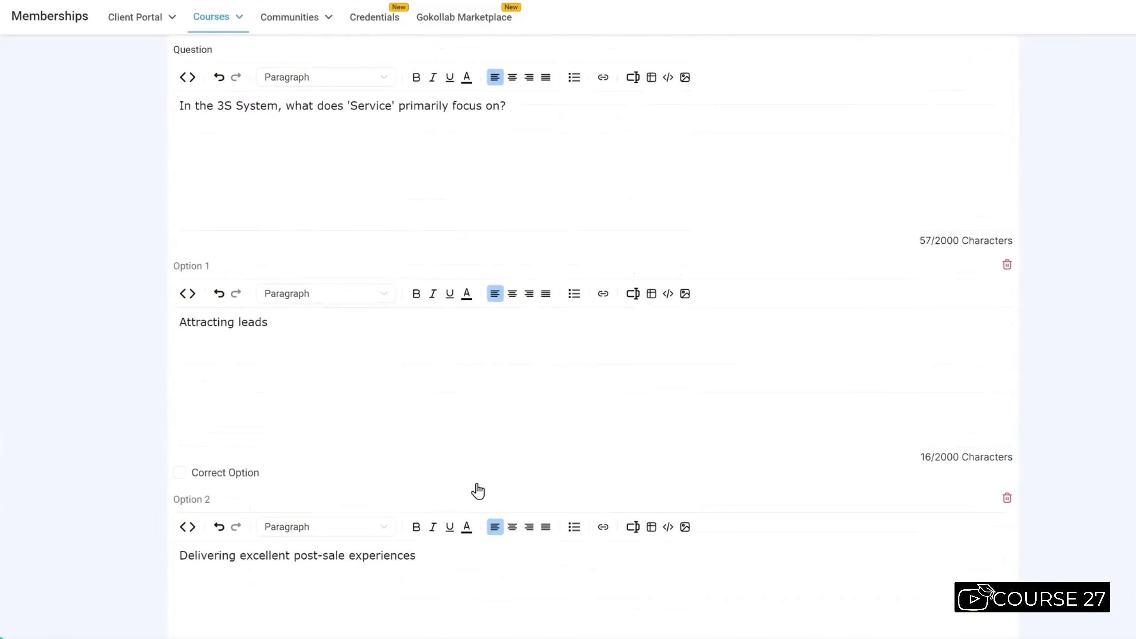
scroll(476, 490, down, 16)
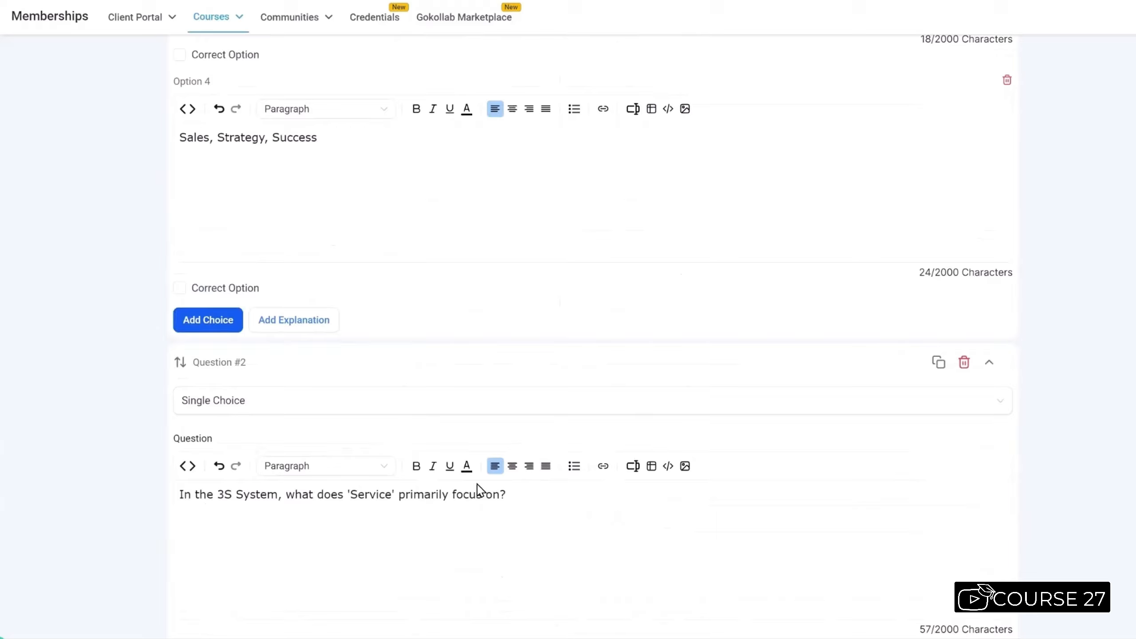
click(990, 363)
Step: Recheck the question type, wording and all four answer options of Question #1
scroll(890, 240, up, 3)
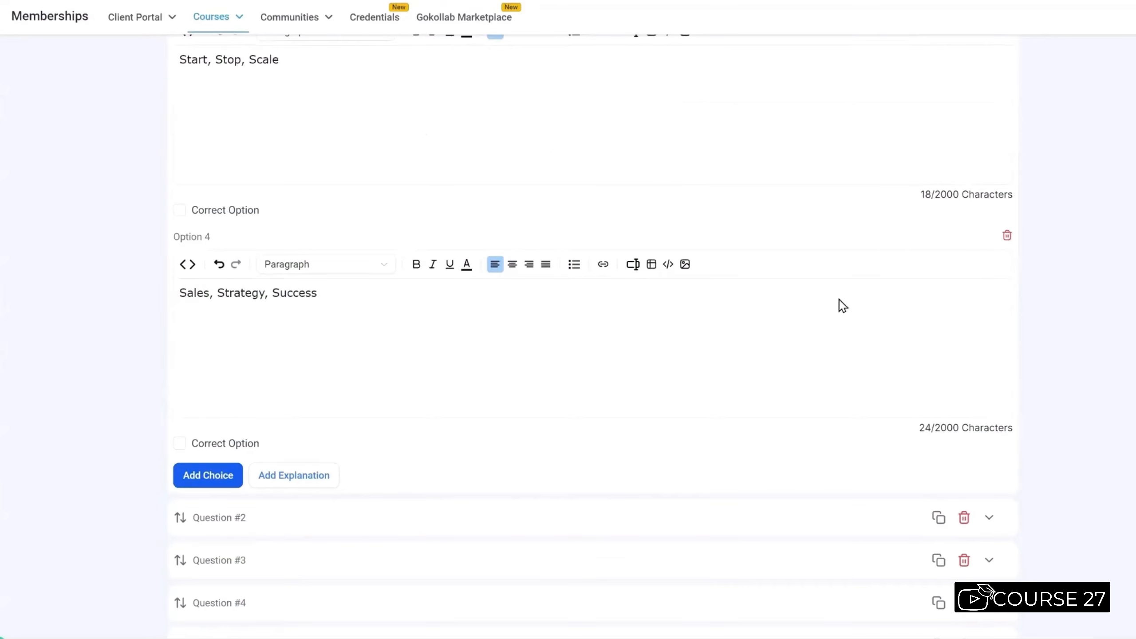
scroll(839, 304, up, 6)
scroll(421, 478, up, 20)
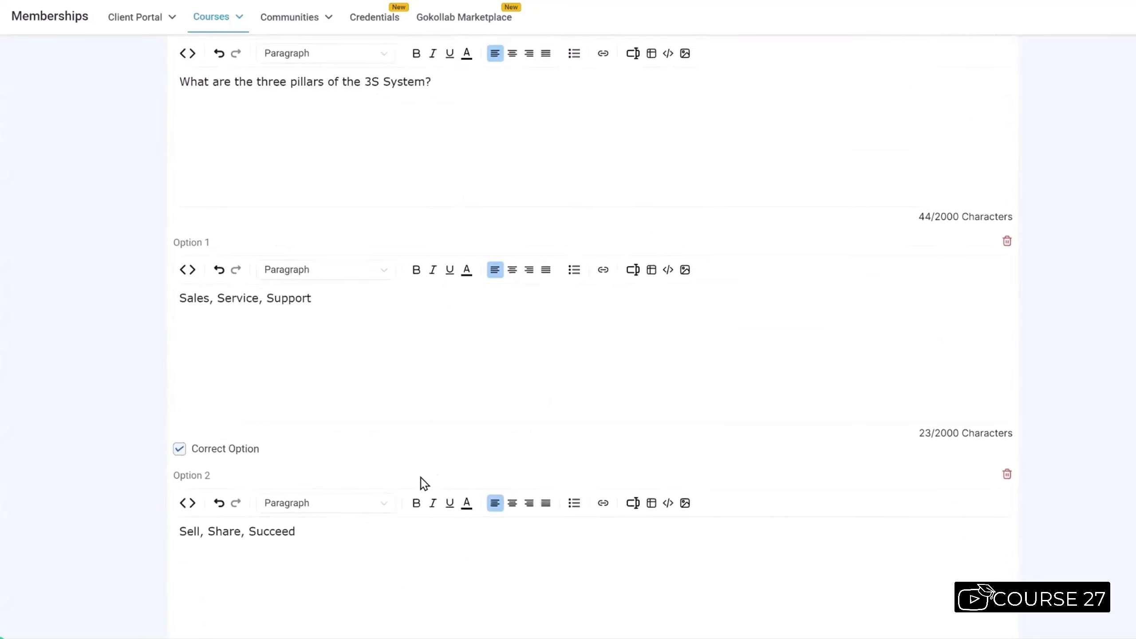
scroll(421, 481, down, 10)
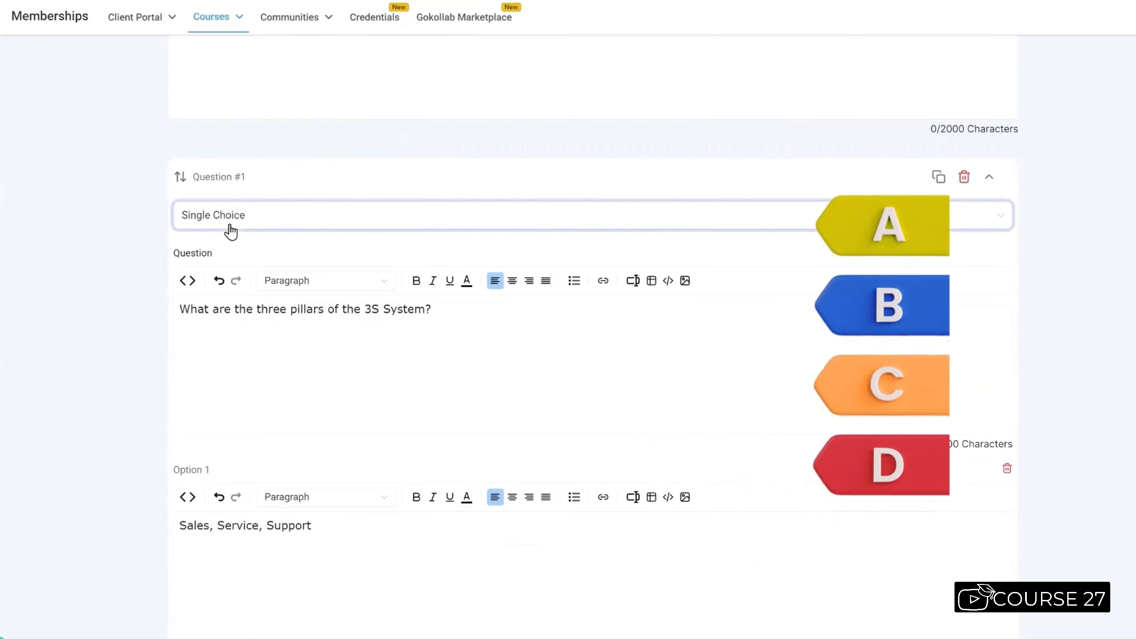
scroll(617, 457, down, 2)
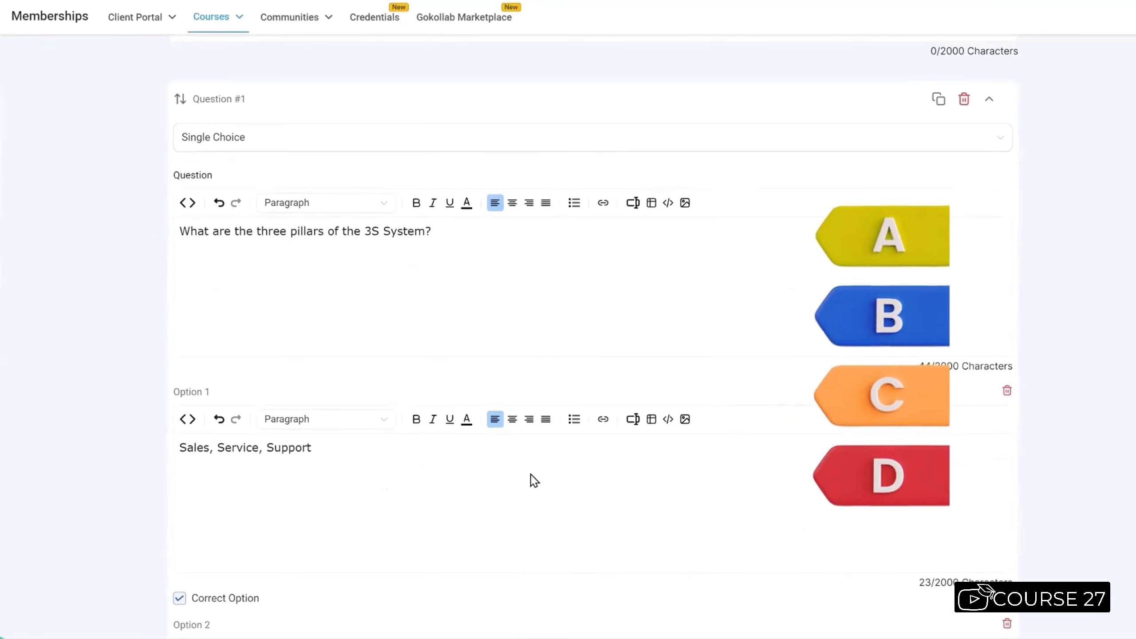
scroll(507, 479, down, 20)
scroll(621, 397, up, 20)
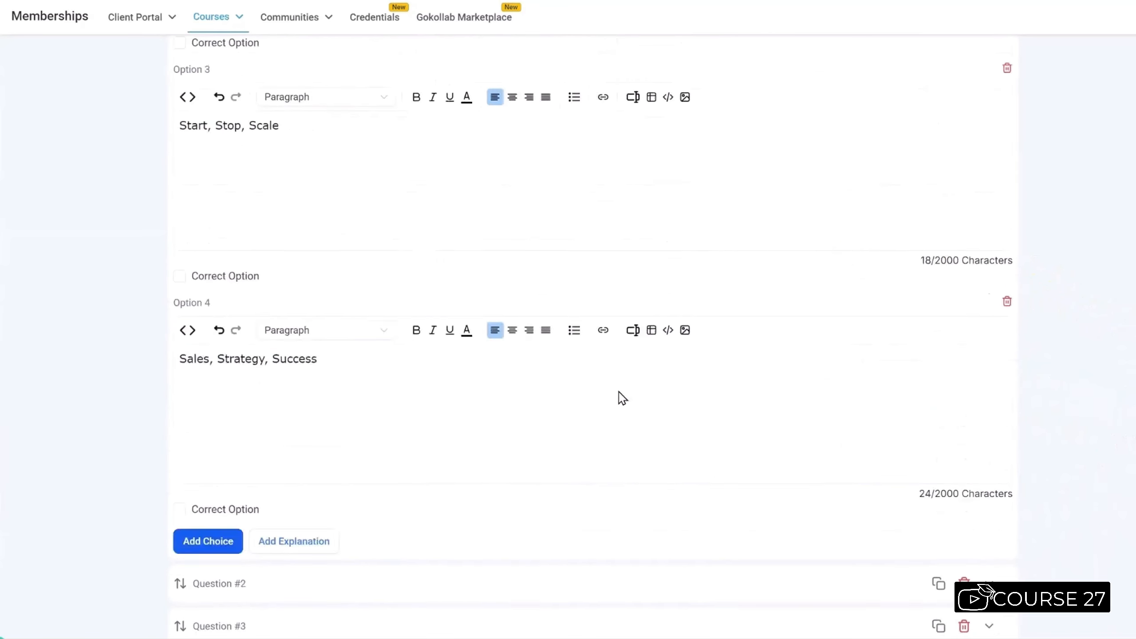
Step: Return to the Sprint Course outline and change the Exam's status from Draft to Published
scroll(514, 310, up, 5)
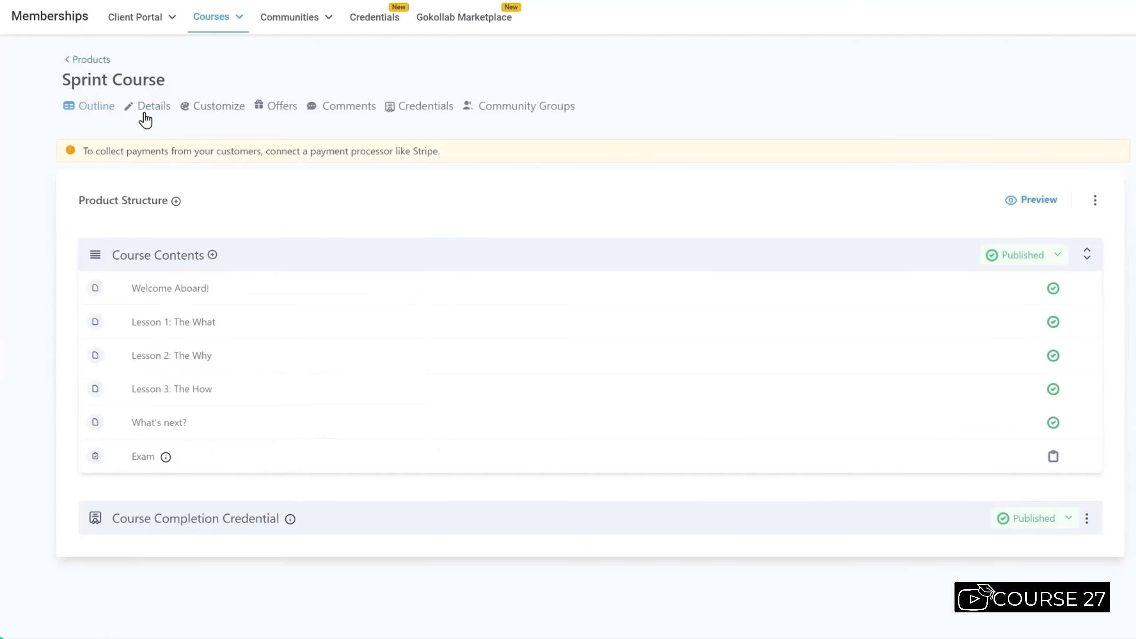
click(1016, 457)
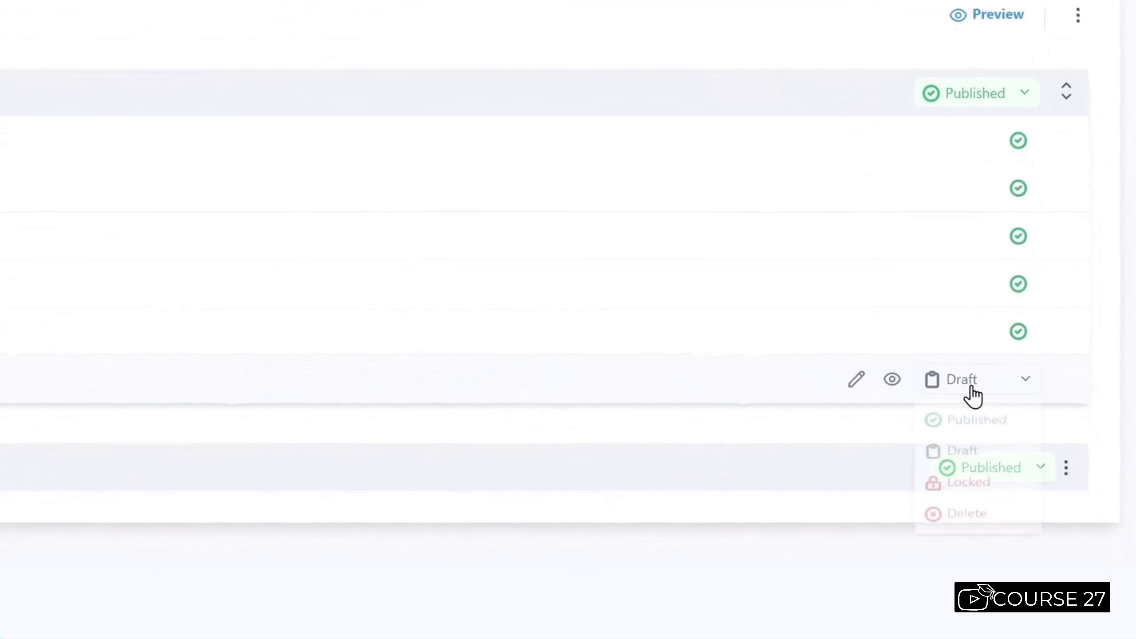
click(1018, 490)
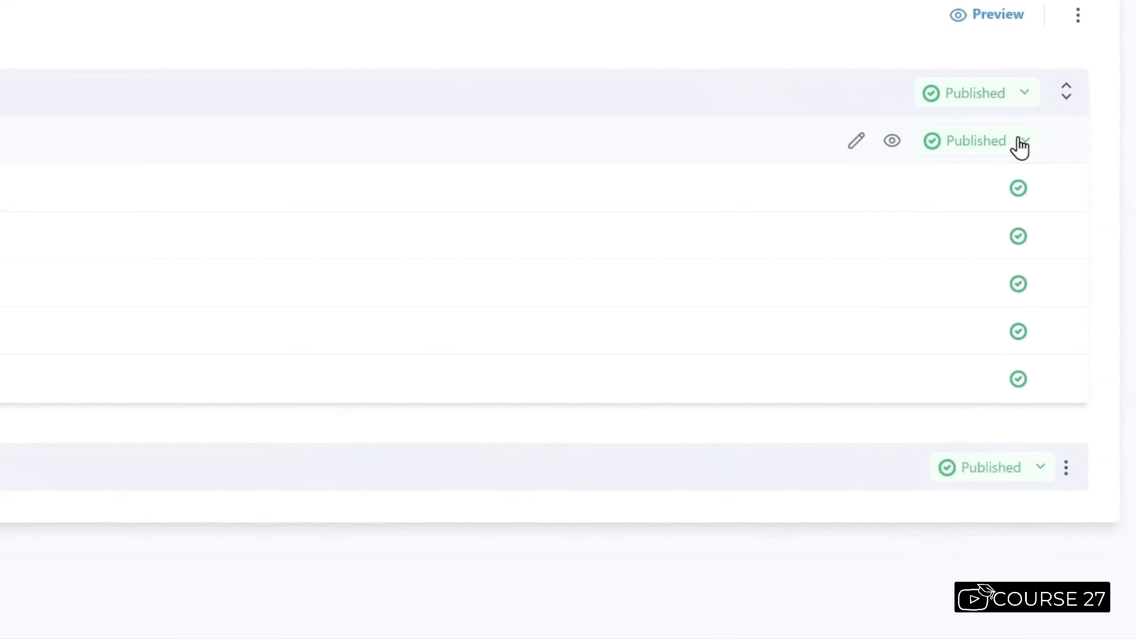
Step: Preview the Sprint Course as a student and open its Exam lesson
click(990, 16)
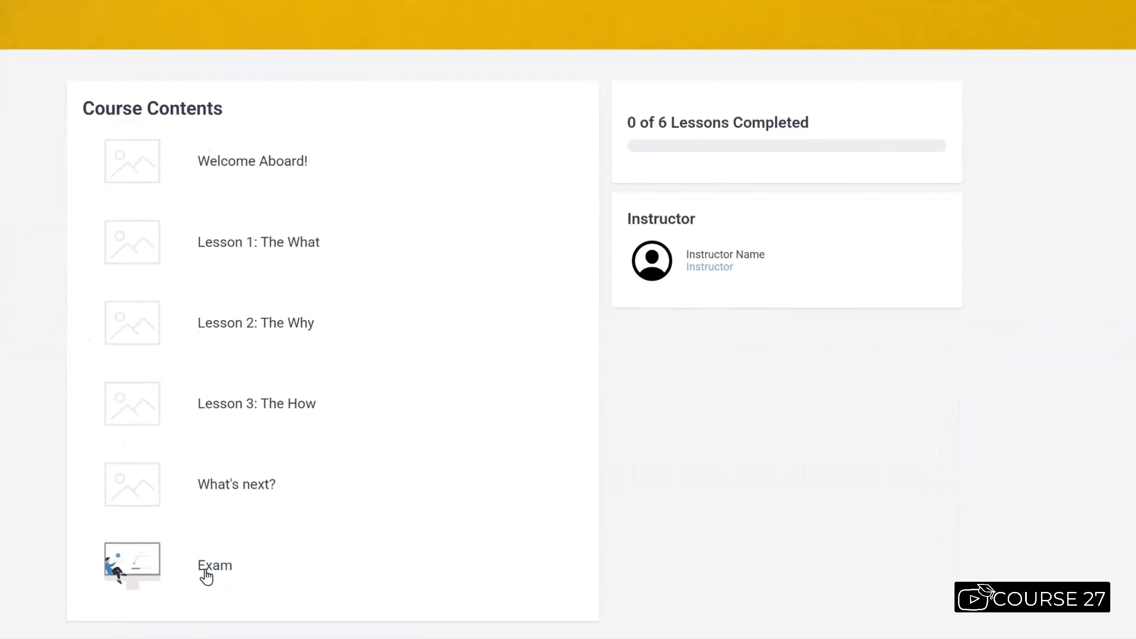
click(220, 568)
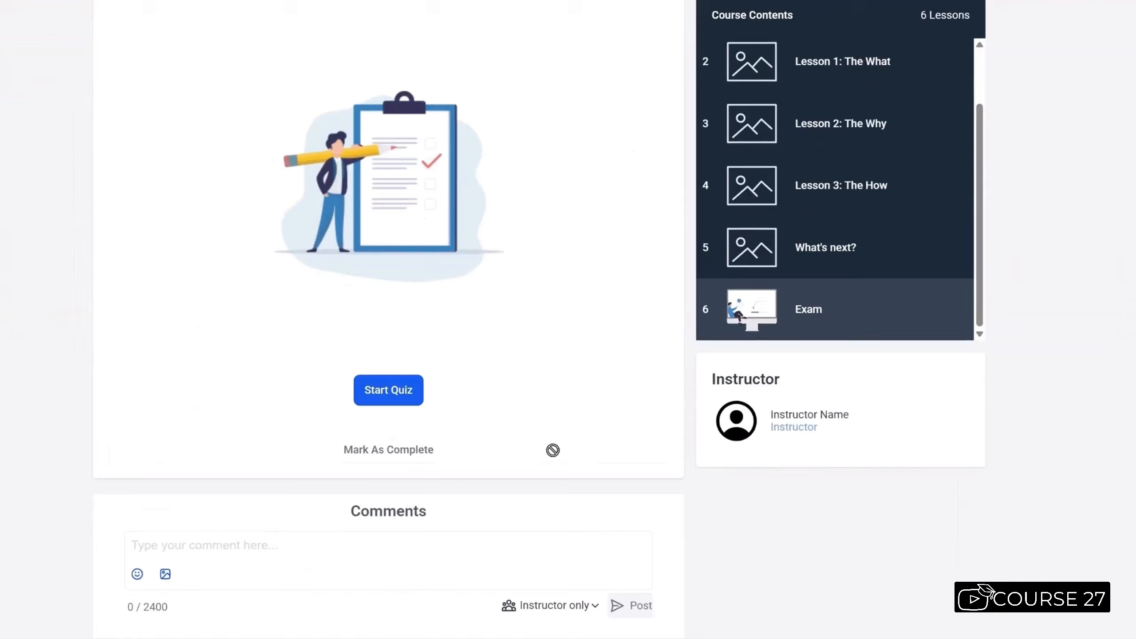
Step: Start the Exam quiz in the student preview and look through its multiple-choice questions and answer options
click(376, 396)
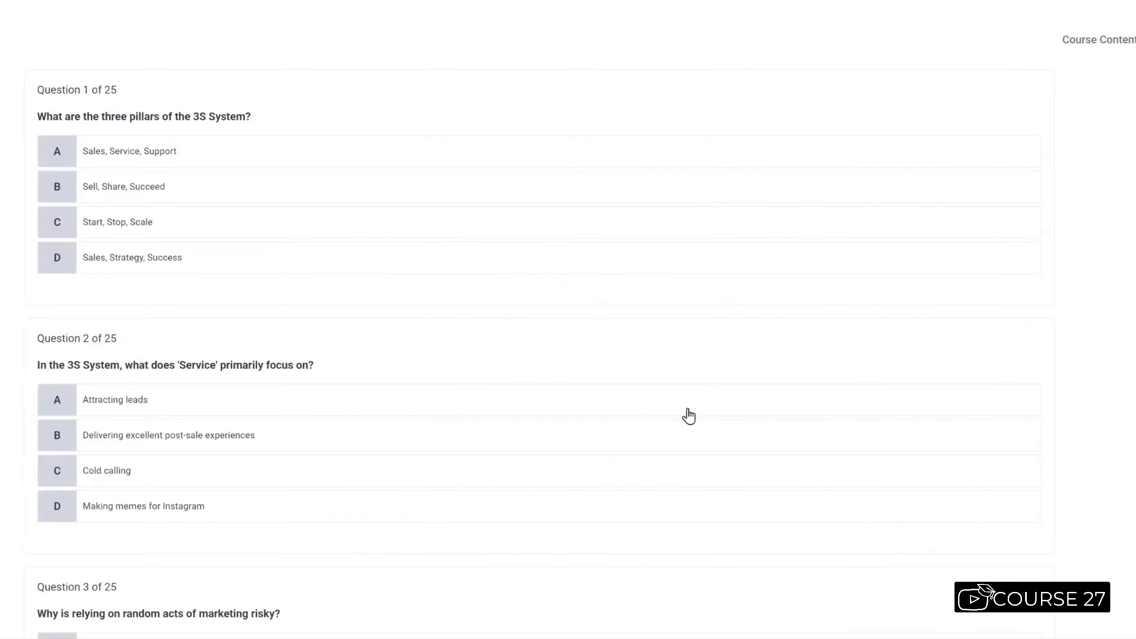
scroll(331, 449, down, 15)
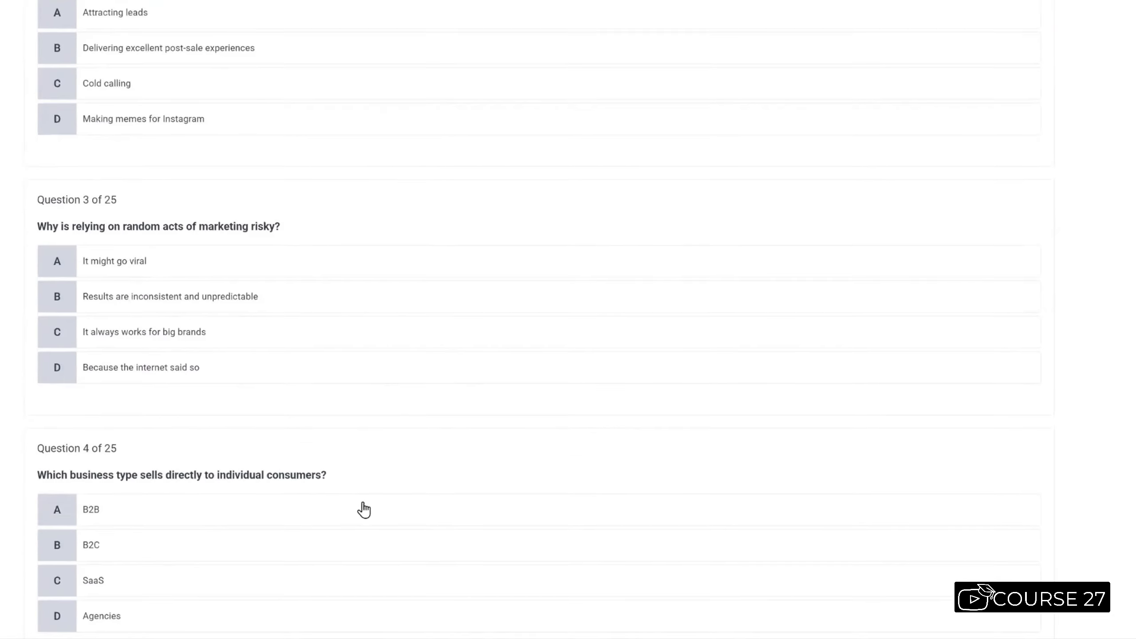
scroll(364, 512, down, 15)
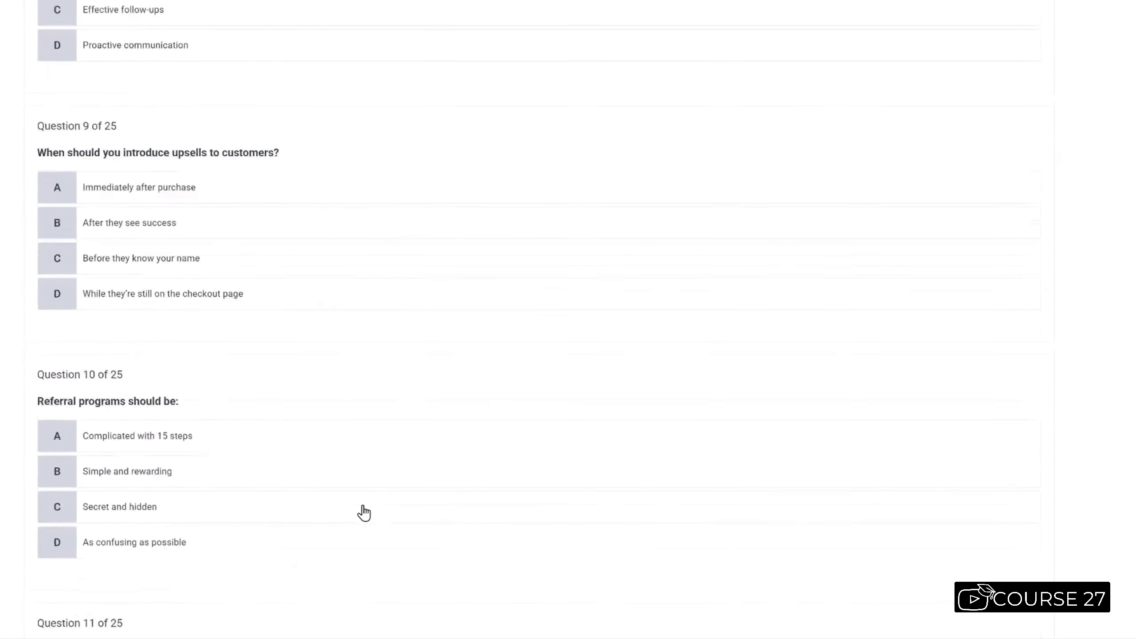
scroll(364, 513, down, 15)
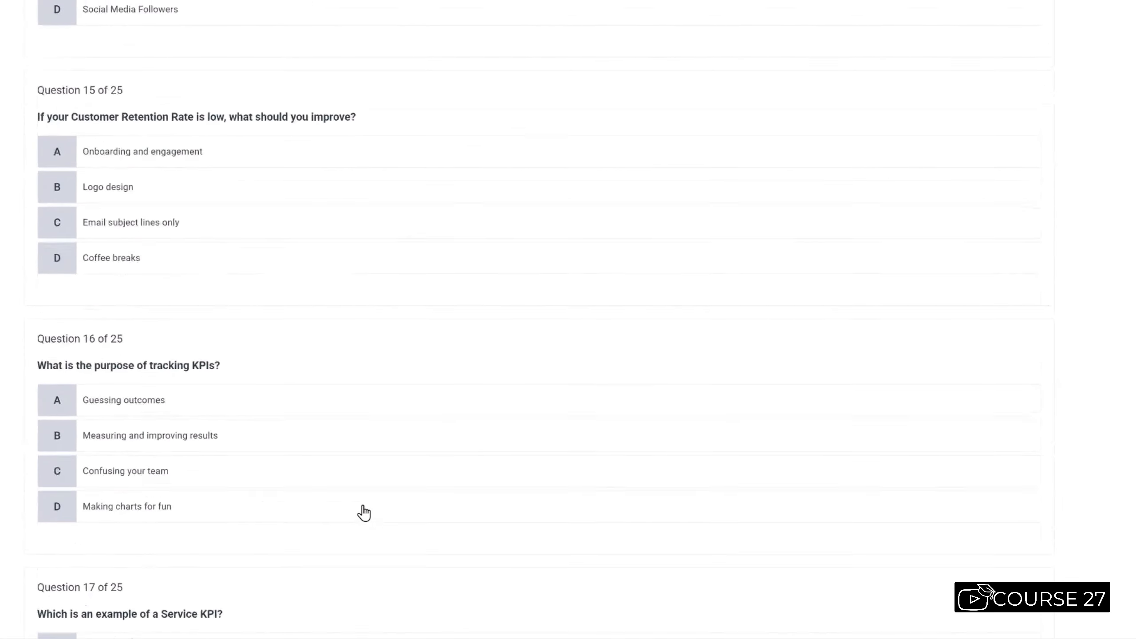
scroll(364, 512, down, 15)
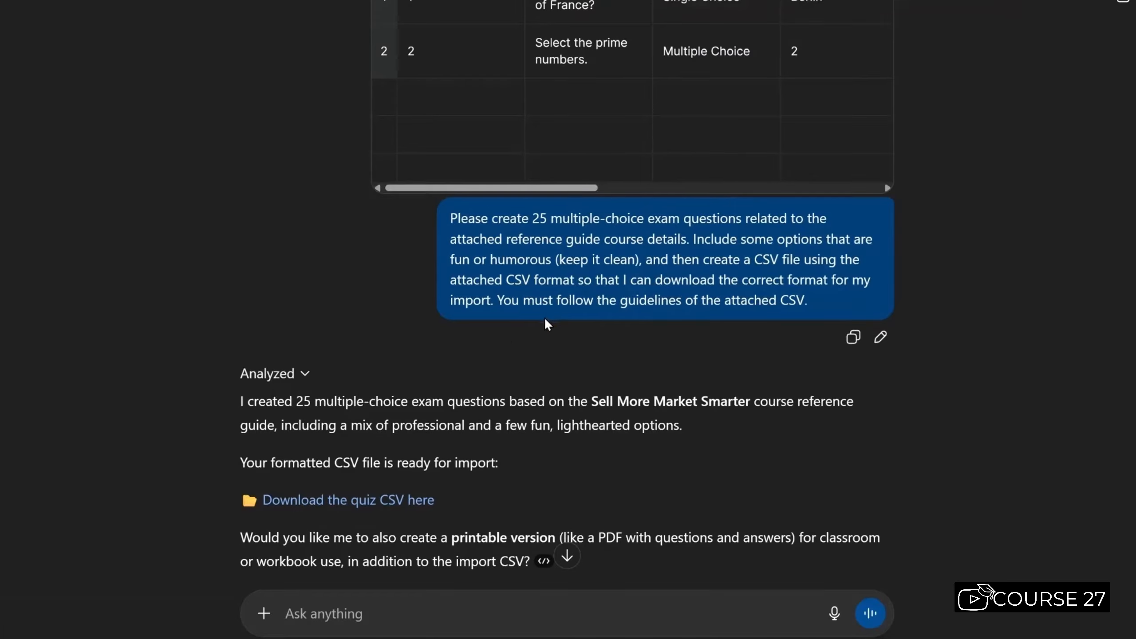
Step: Switch to ChatGPT and highlight the prompt sentence "You must follow the guidelines of the attached CSV."
drag(502, 300, 846, 309)
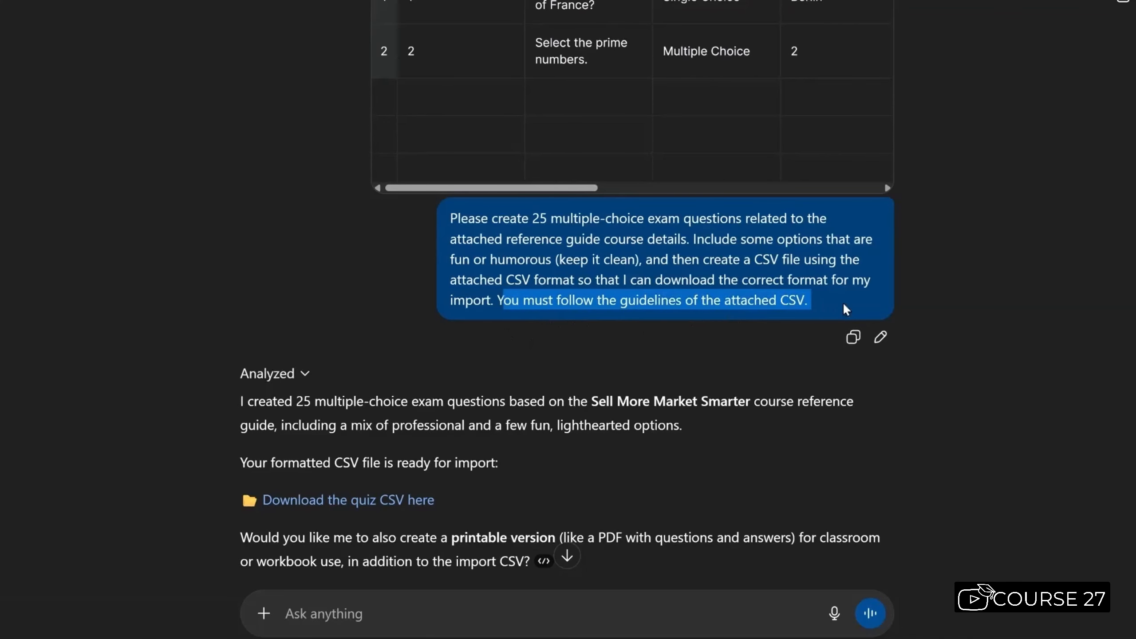